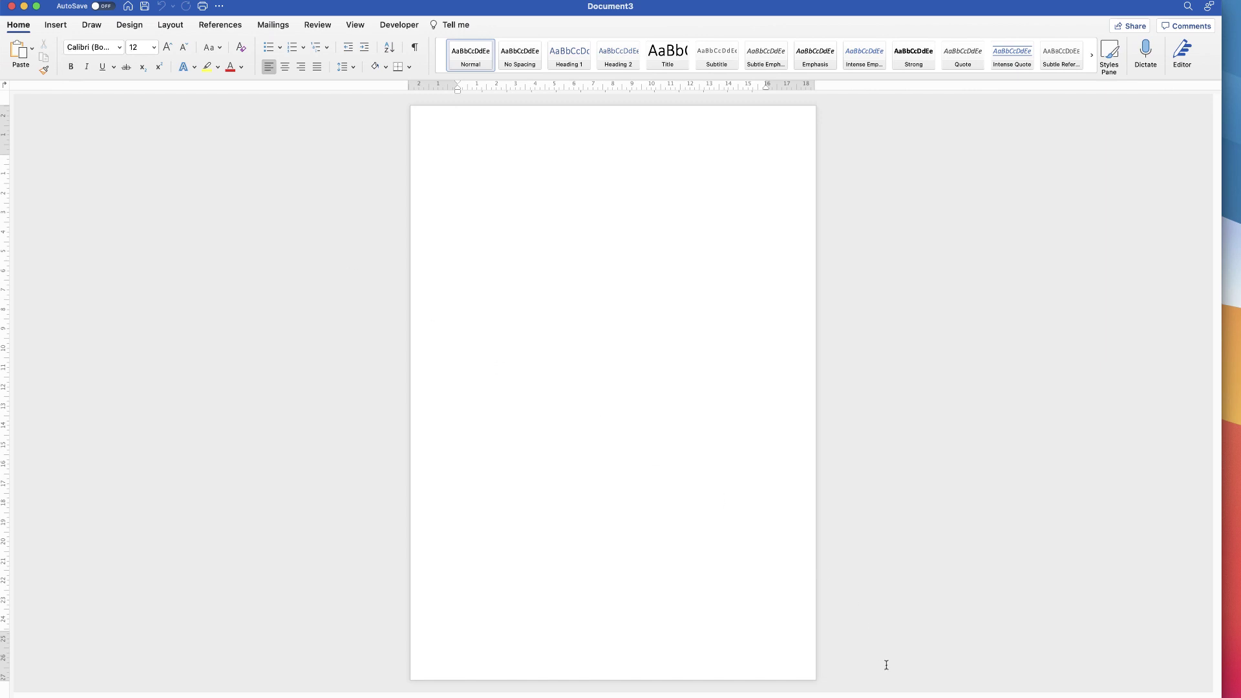
# Switch from Word to the Safari window showing the svgsilh.com 'birds' search.
pyautogui.press('super+Tab')
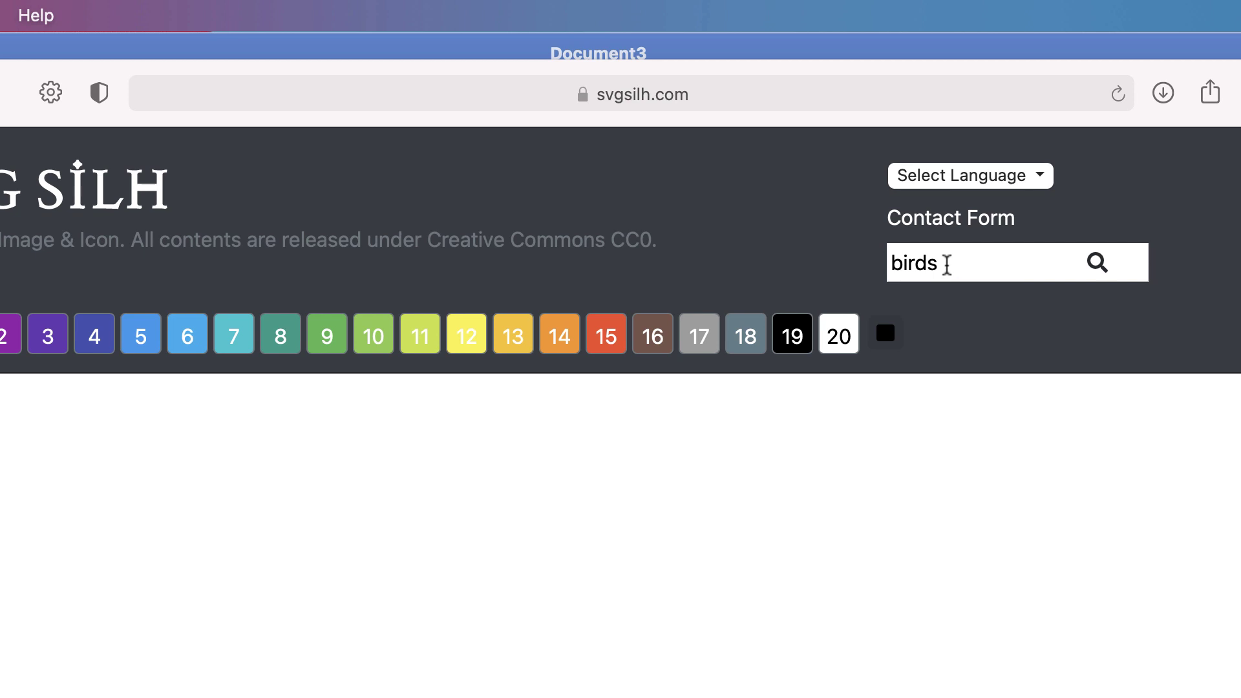
# Search SVG Silh for birds and download the flock of flying birds silhouette as SVG.
pyautogui.click(1102, 265)
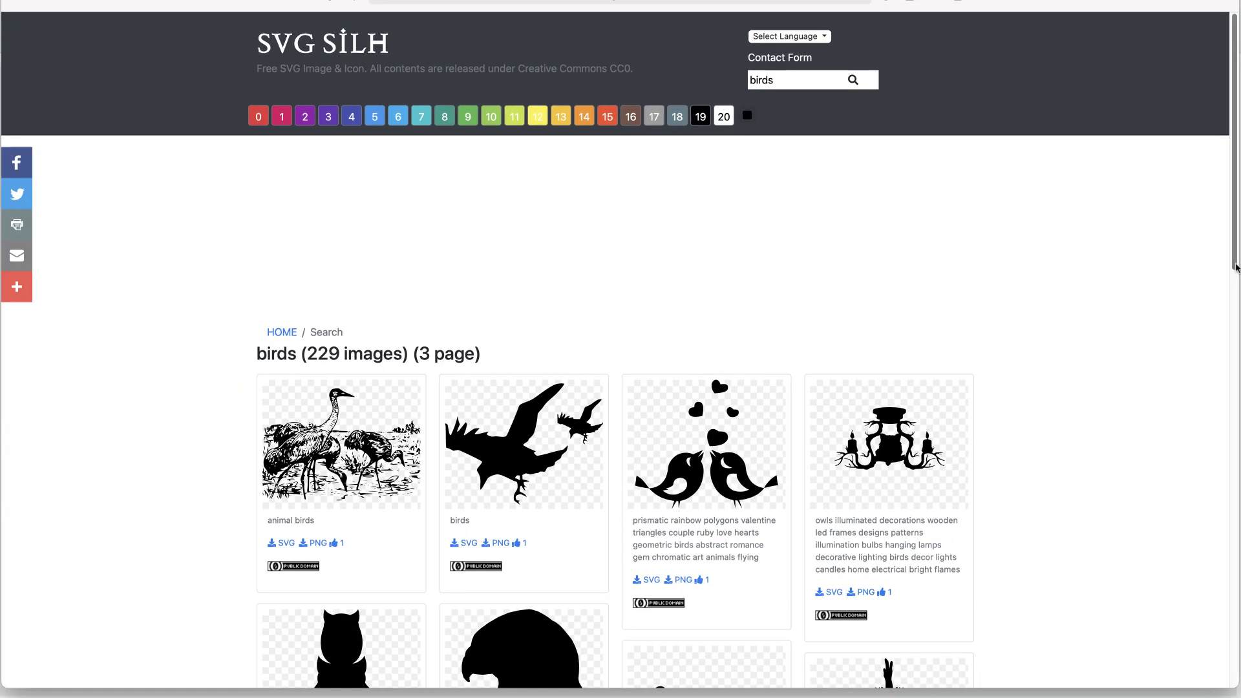
pyautogui.moveTo(1236, 267); pyautogui.dragTo(1226, 685)
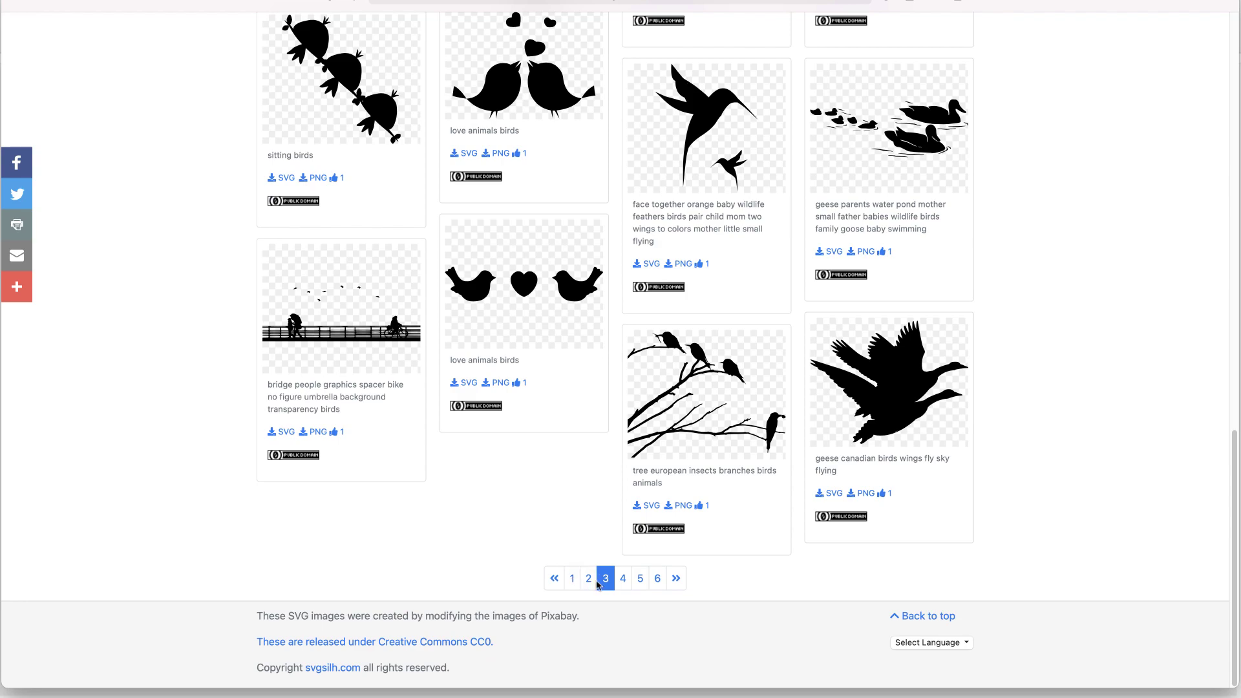
pyautogui.moveTo(1235, 471); pyautogui.dragTo(1231, 272)
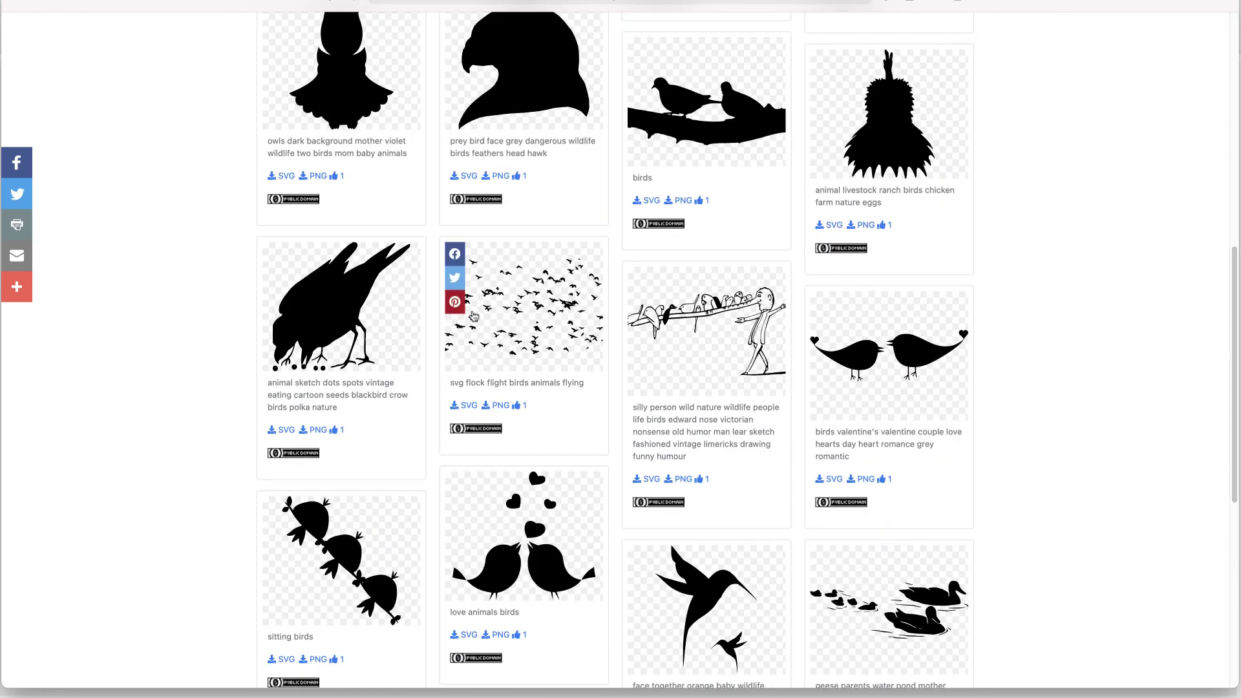
pyautogui.click(468, 407)
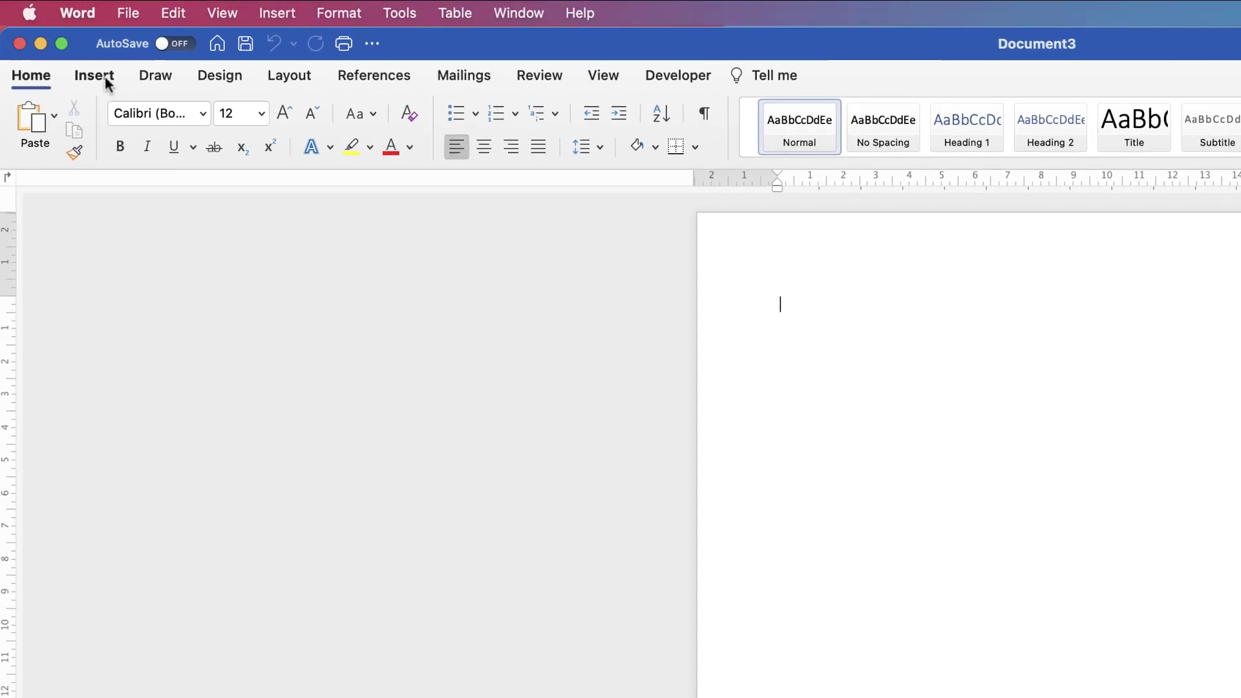
# Insert the beige crumpled-paper stock image found by searching 'texture'.
pyautogui.click(93, 75)
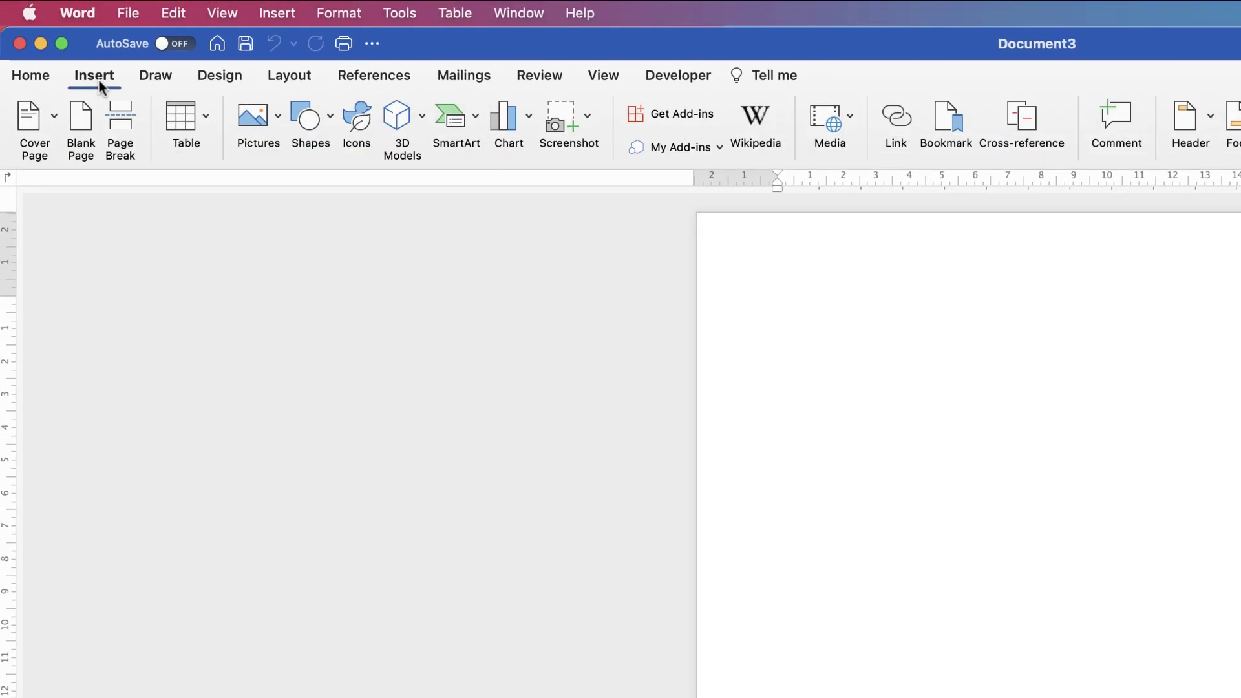
pyautogui.click(276, 117)
pyautogui.click(301, 201)
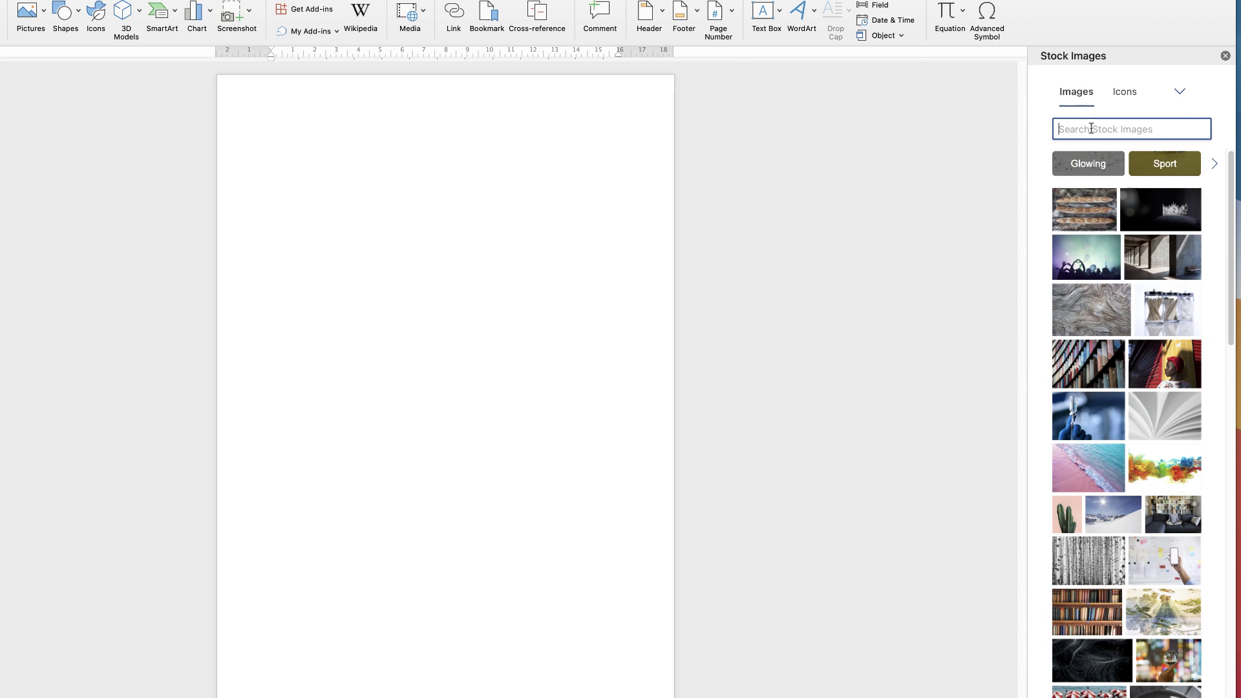
pyautogui.write('texture')
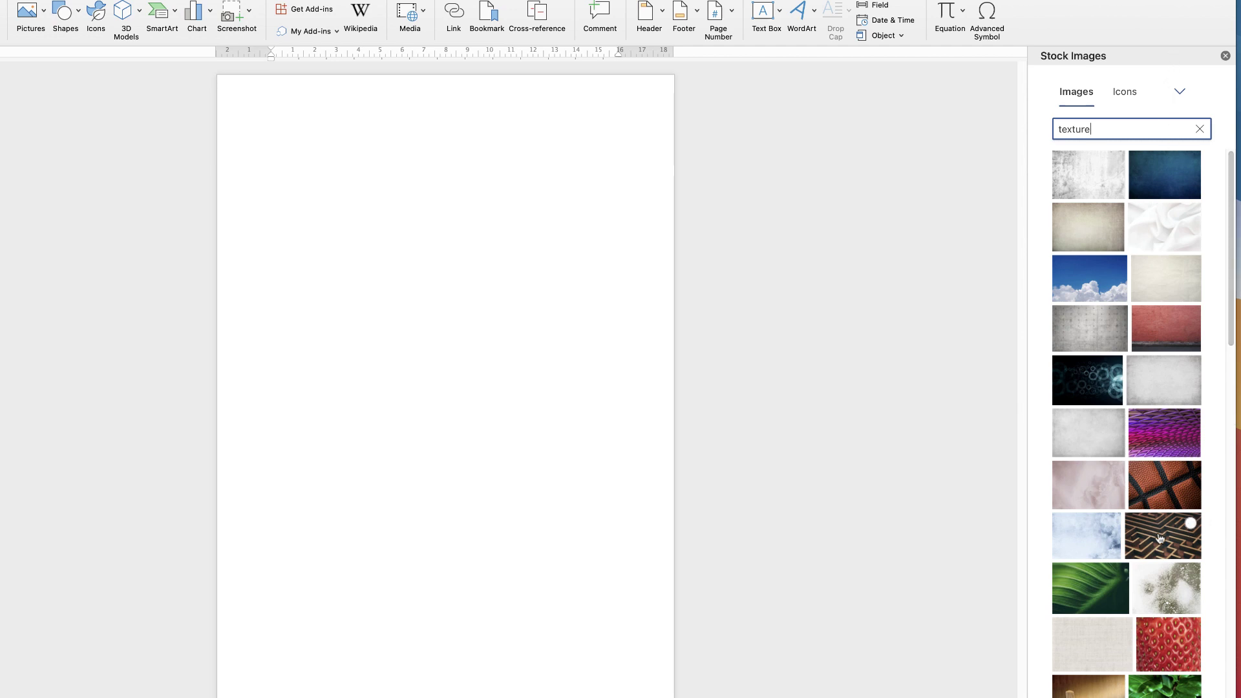
pyautogui.click(1157, 282)
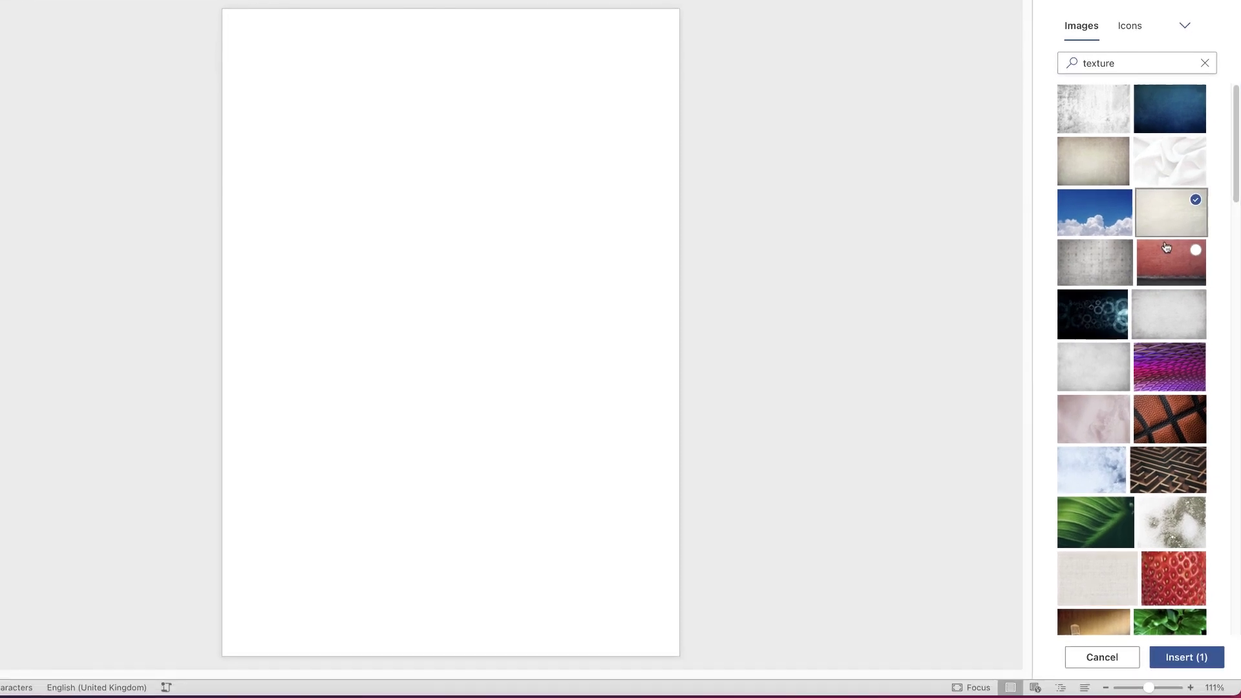
pyautogui.click(1173, 659)
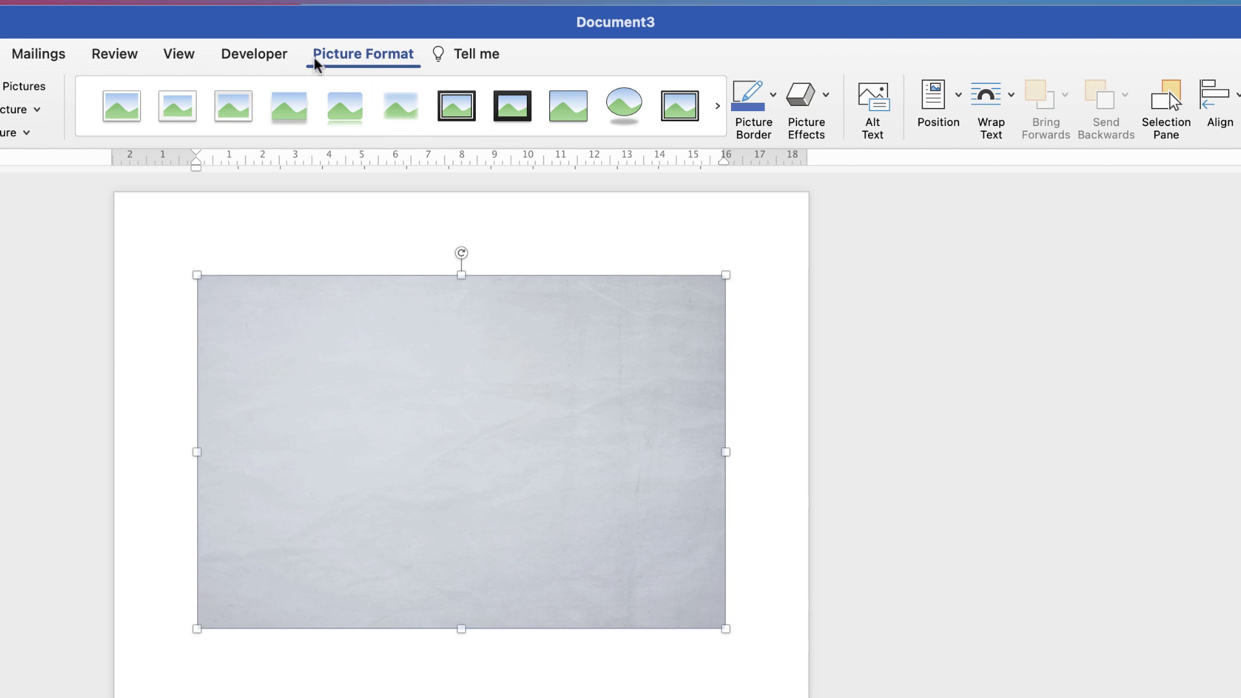
# Set the texture image to In Front of Text and stretch it to cover the whole first page.
pyautogui.click(1010, 98)
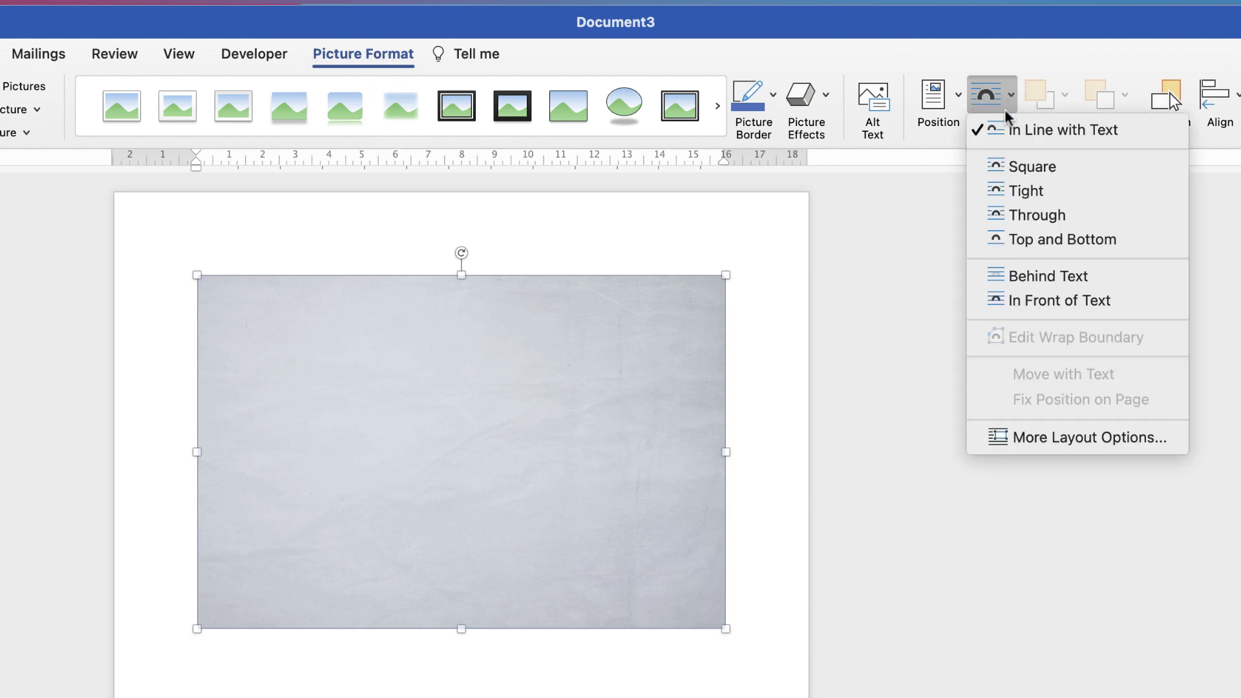
pyautogui.click(1041, 301)
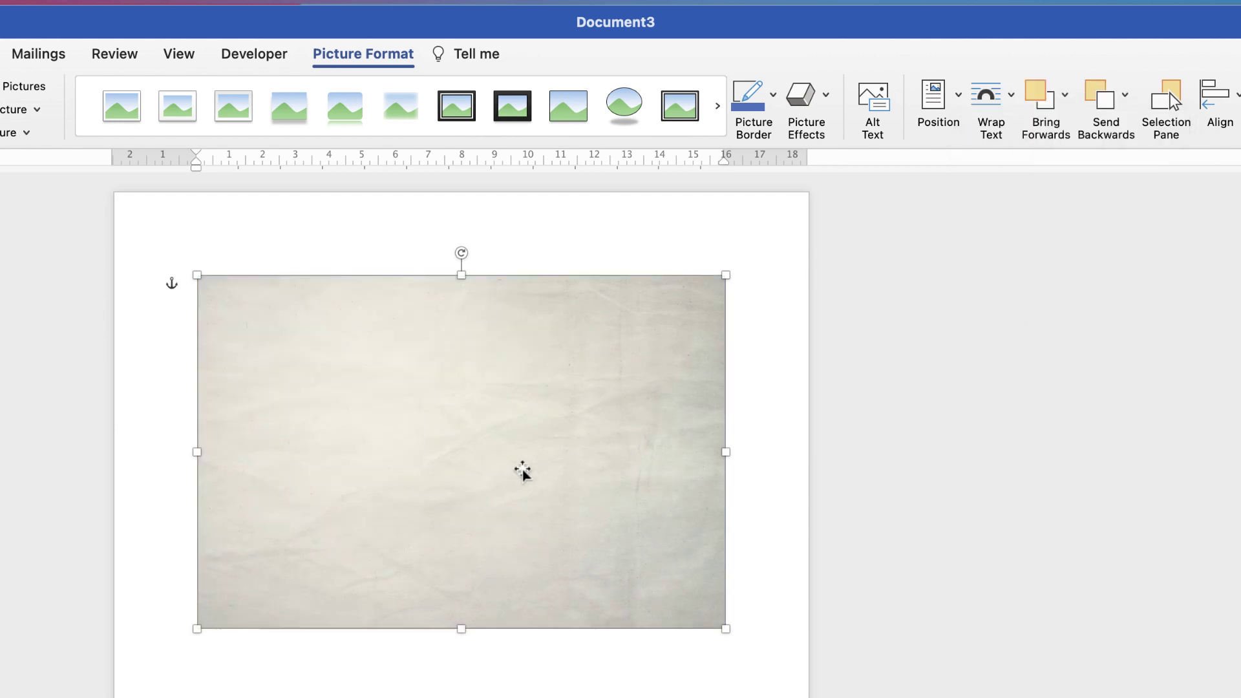
pyautogui.moveTo(521, 474); pyautogui.dragTo(432, 381)
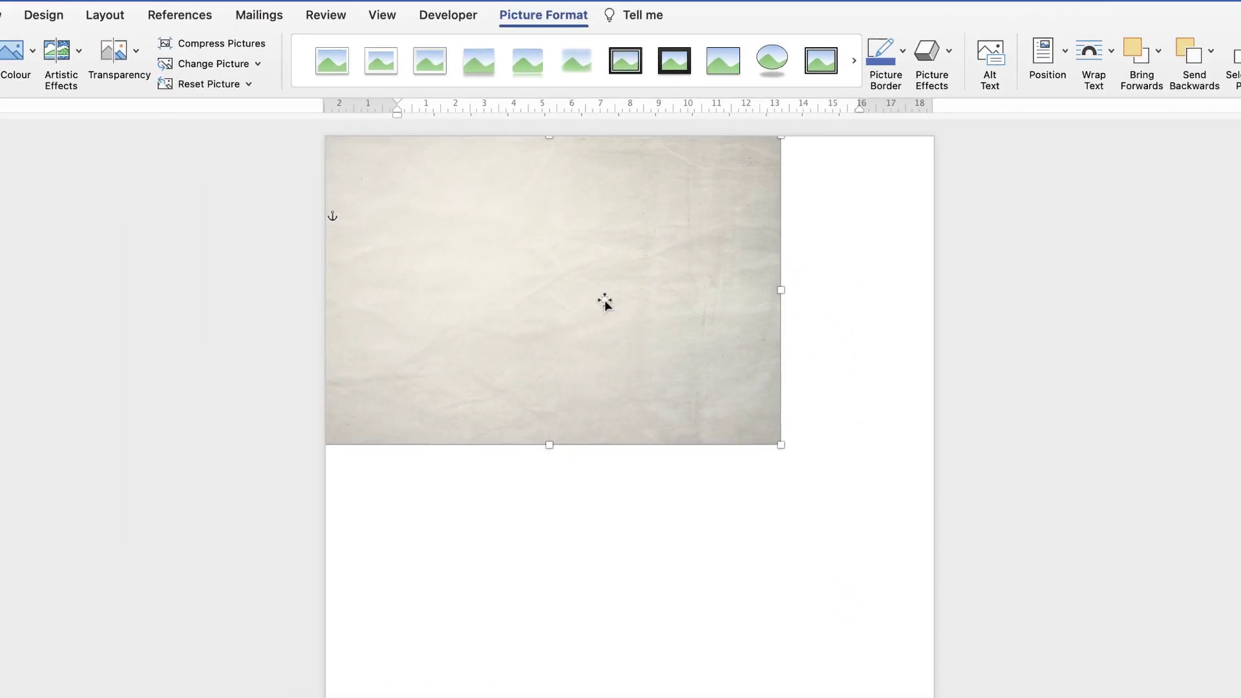
pyautogui.moveTo(780, 445); pyautogui.dragTo(1091, 664)
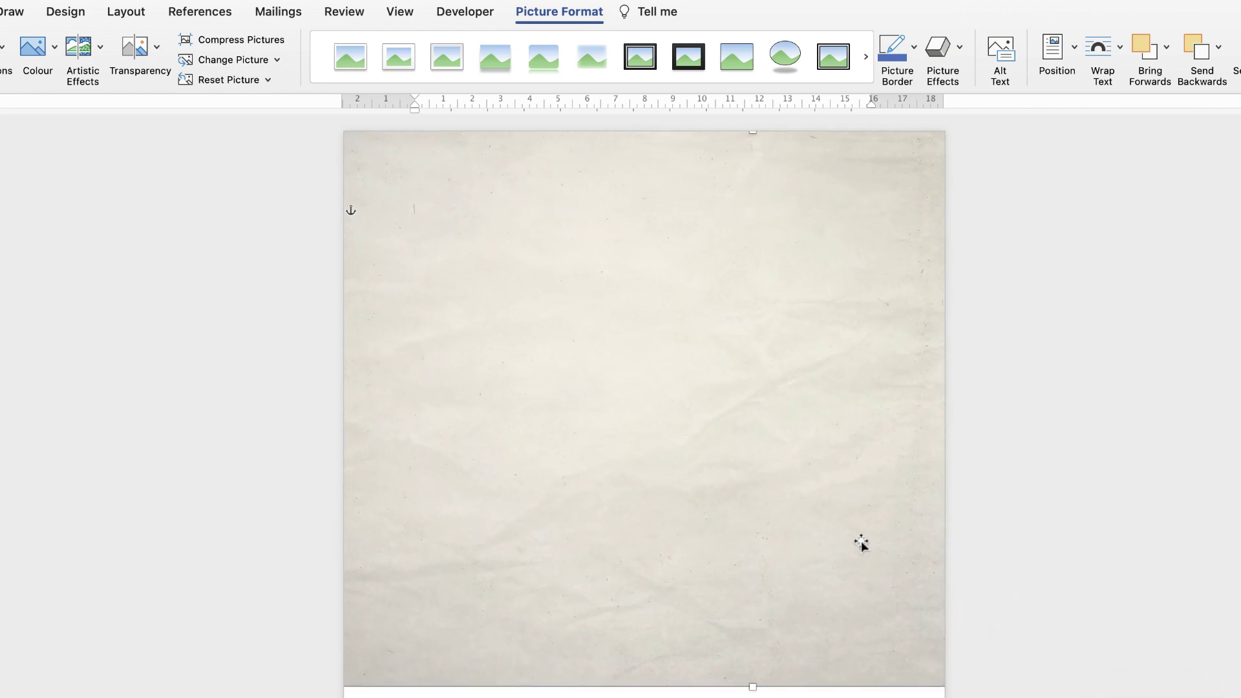
pyautogui.moveTo(859, 543); pyautogui.dragTo(858, 549)
pyautogui.click(417, 210)
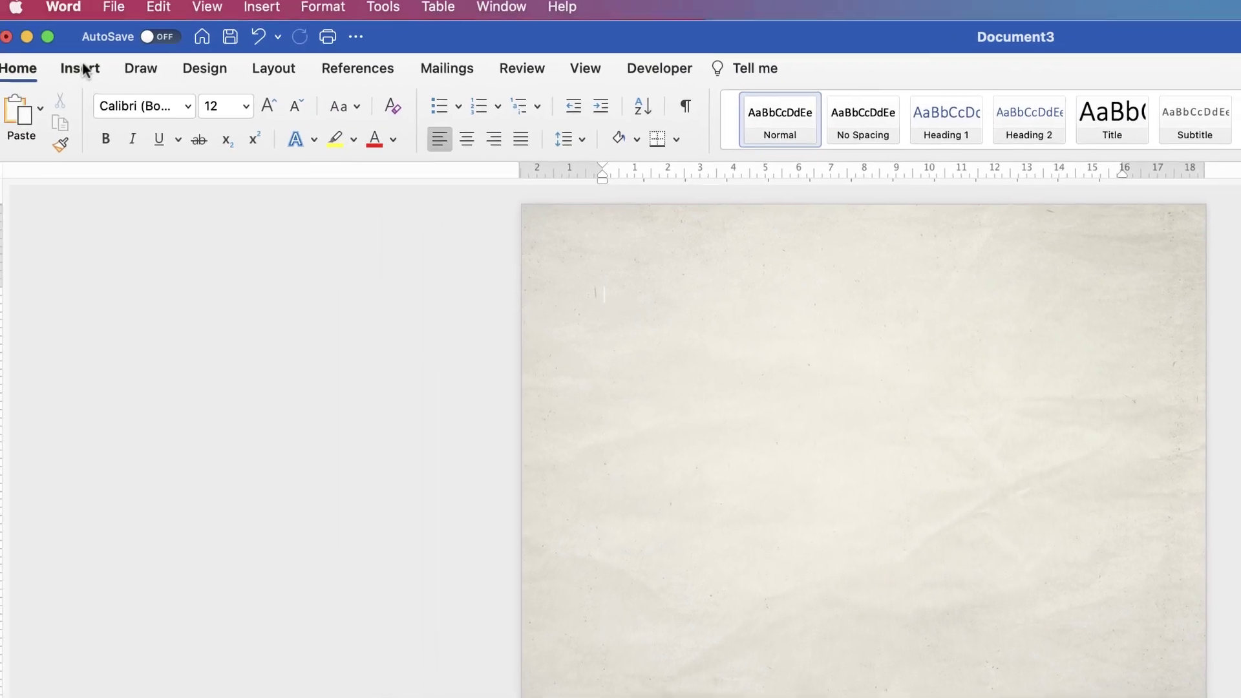
# Choose the Oval shape to draw a large circle near the bottom of the page.
pyautogui.click(83, 62)
pyautogui.click(329, 121)
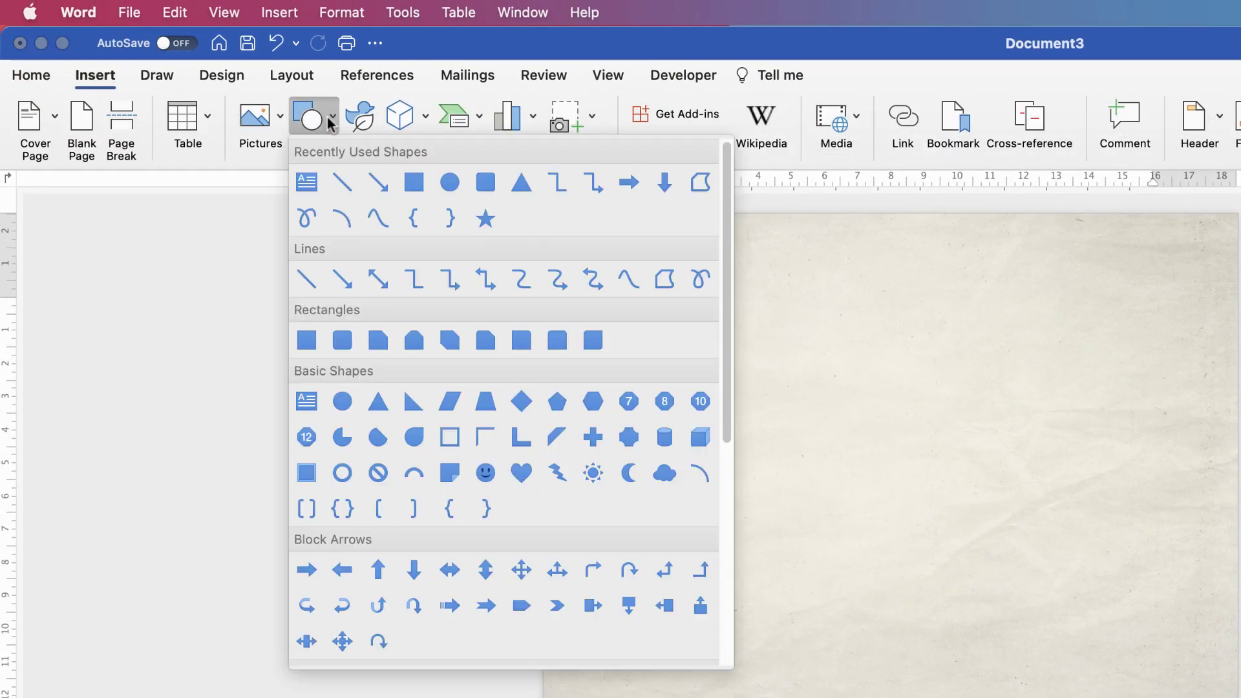
pyautogui.click(343, 407)
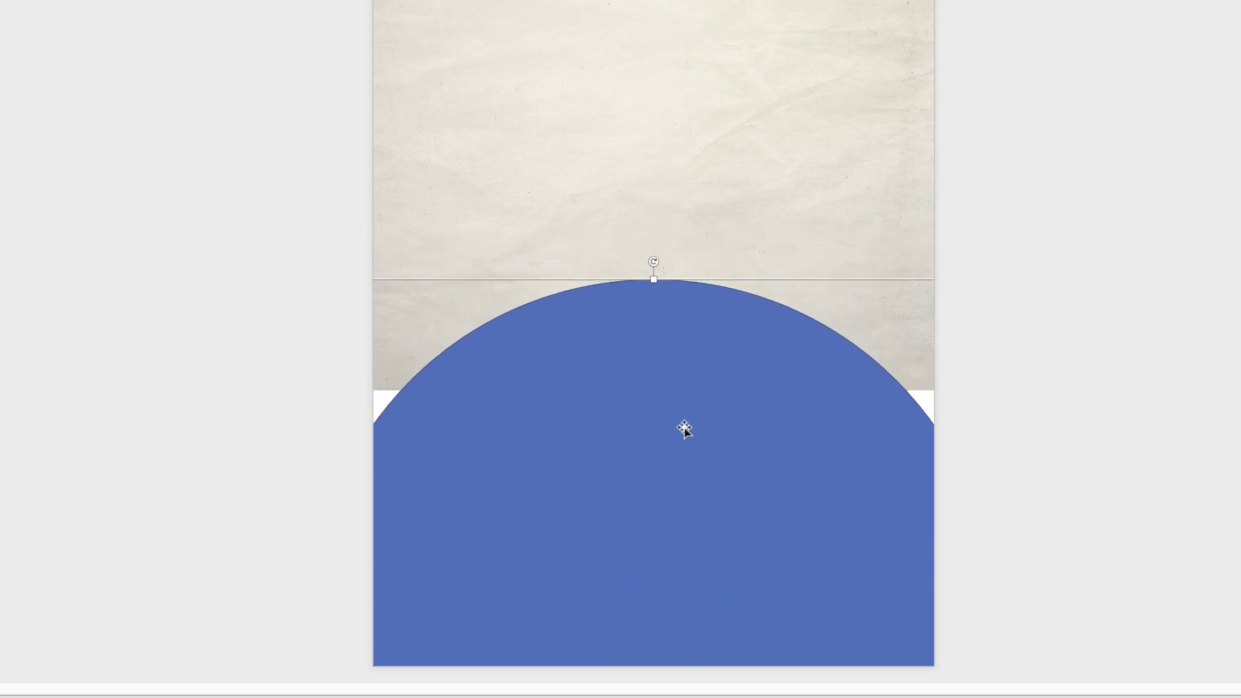
# Stretch the paper background down to close the white gap beside the blue circle.
pyautogui.press('Tab')
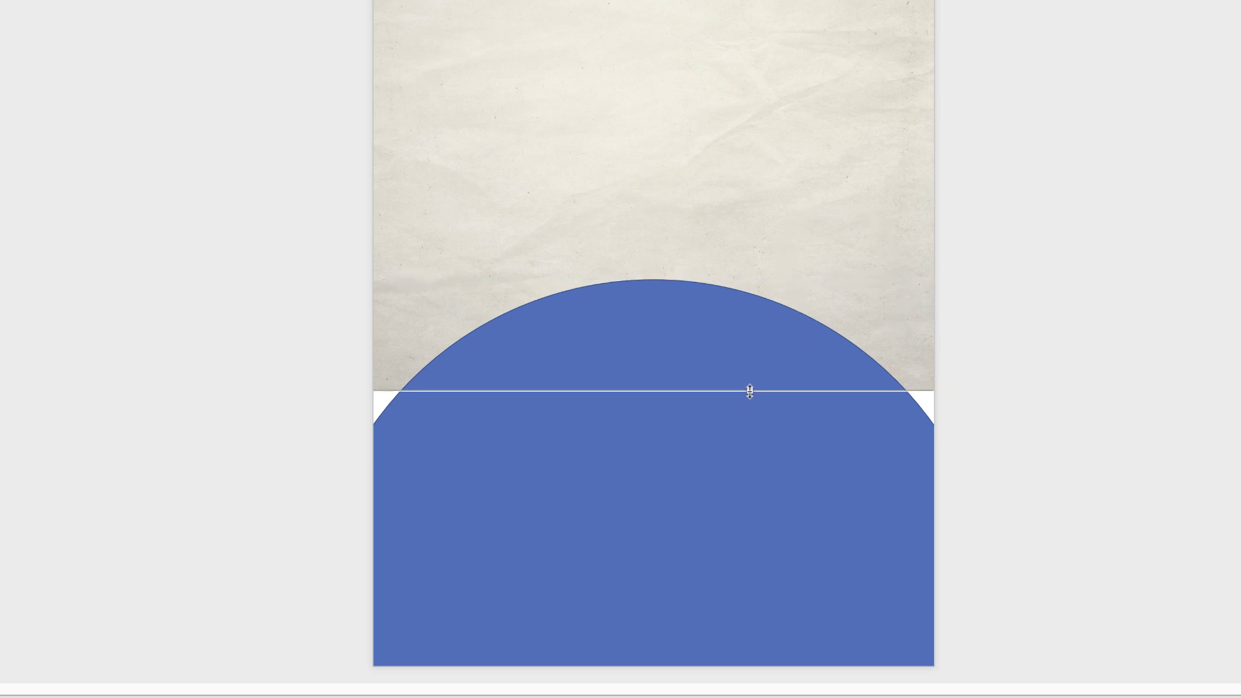
pyautogui.moveTo(750, 390); pyautogui.dragTo(752, 433)
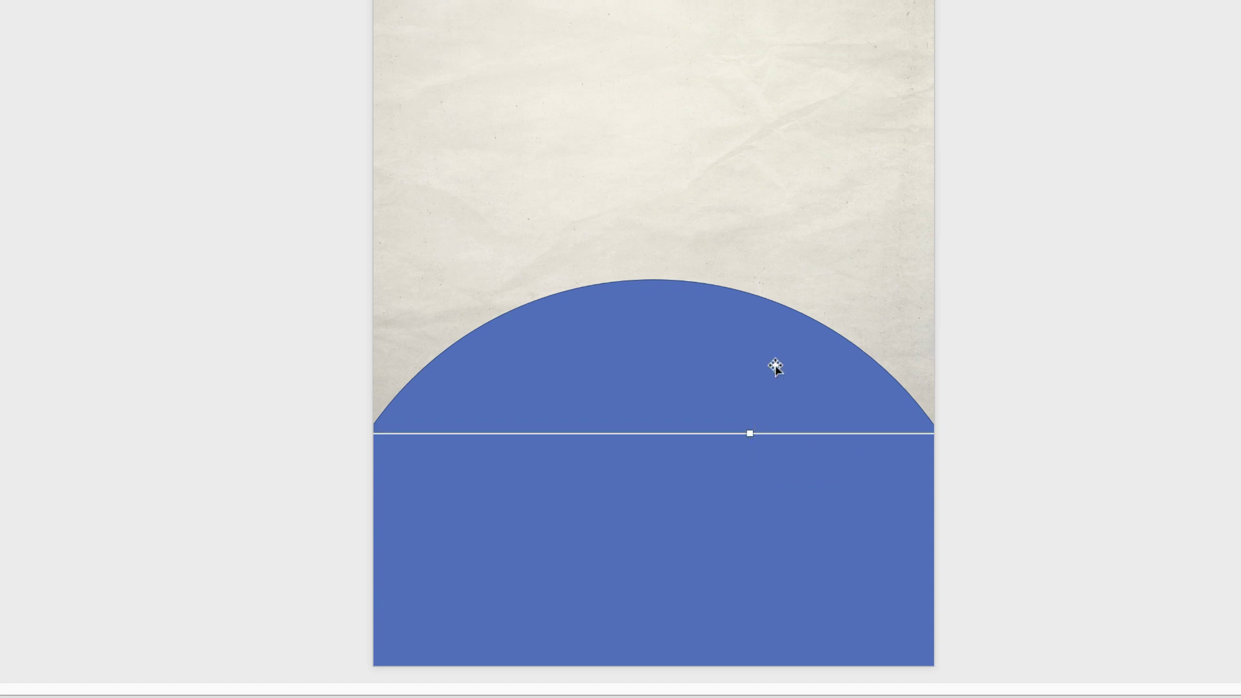
pyautogui.click(674, 525)
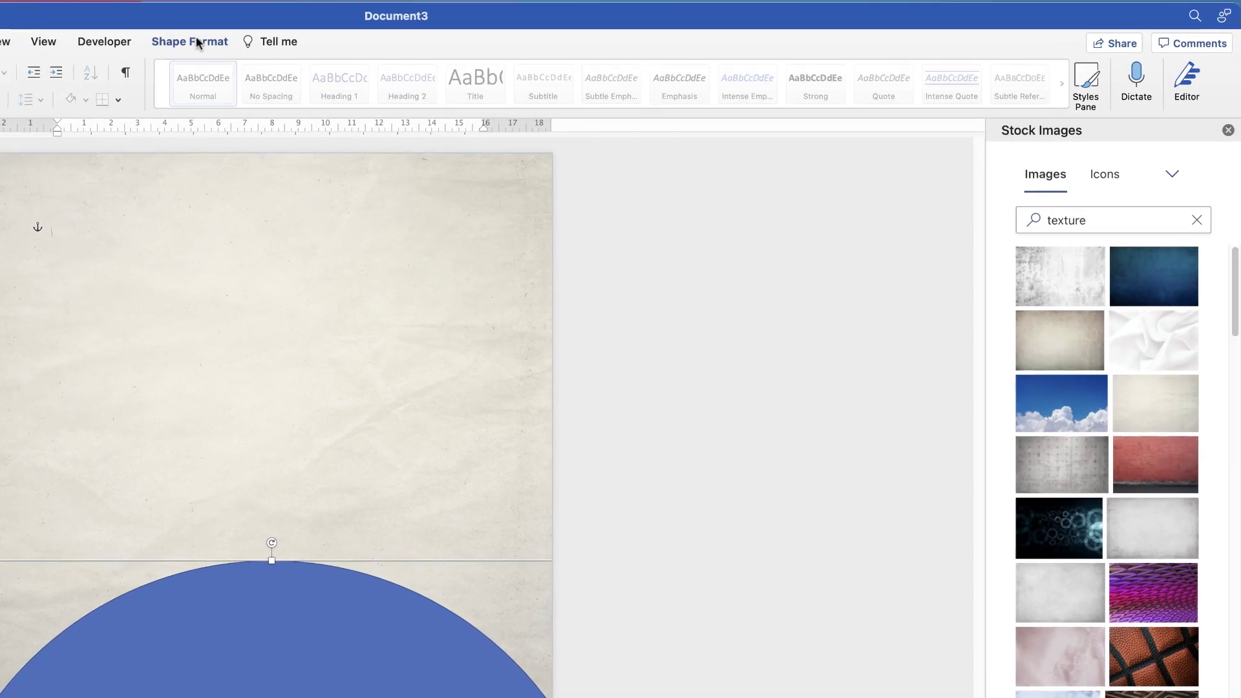
# Open the circle's Format Shape pane with the Fill section expanded.
pyautogui.click(195, 41)
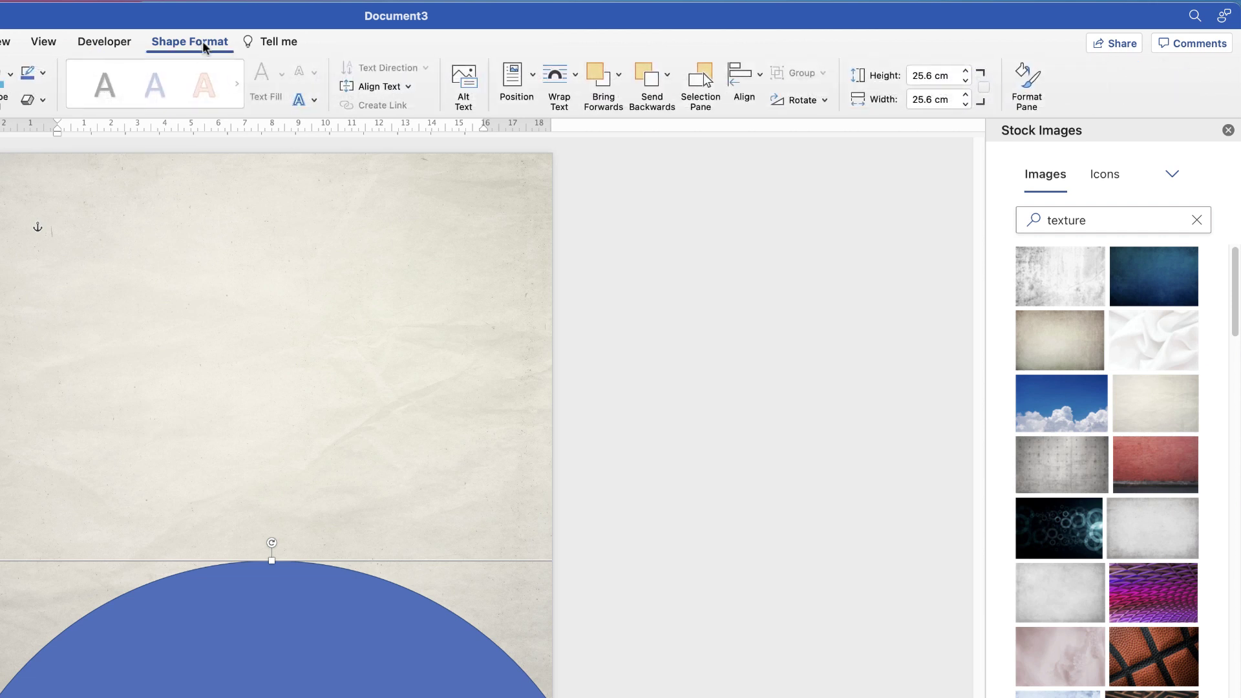
pyautogui.click(1028, 81)
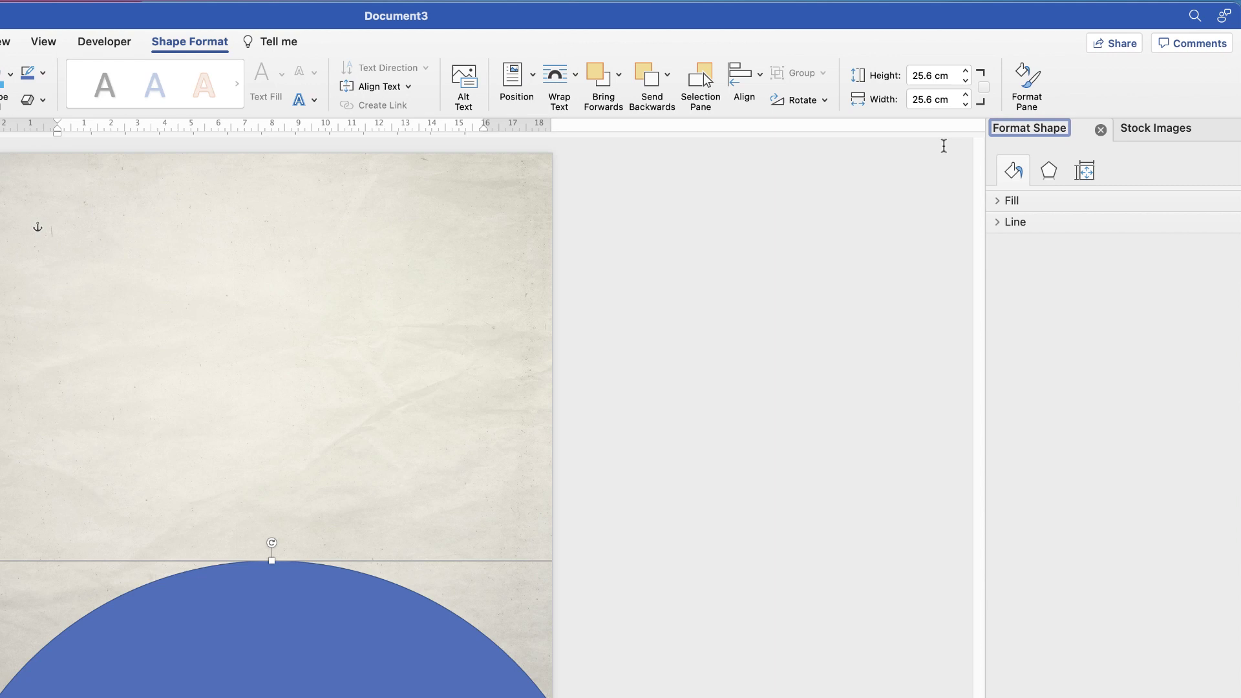
pyautogui.click(999, 201)
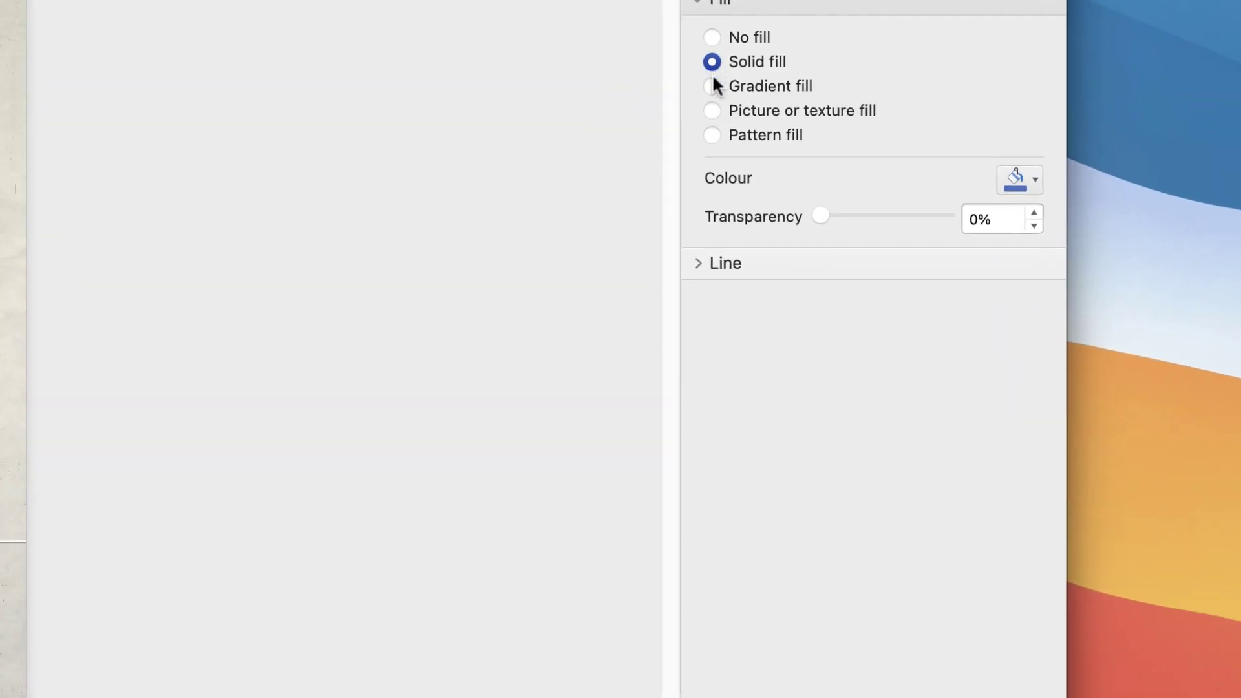
# Give the circle a linear gradient fill and reposition its stops for a pale yellow-to-pinkish-orange blend.
pyautogui.click(713, 85)
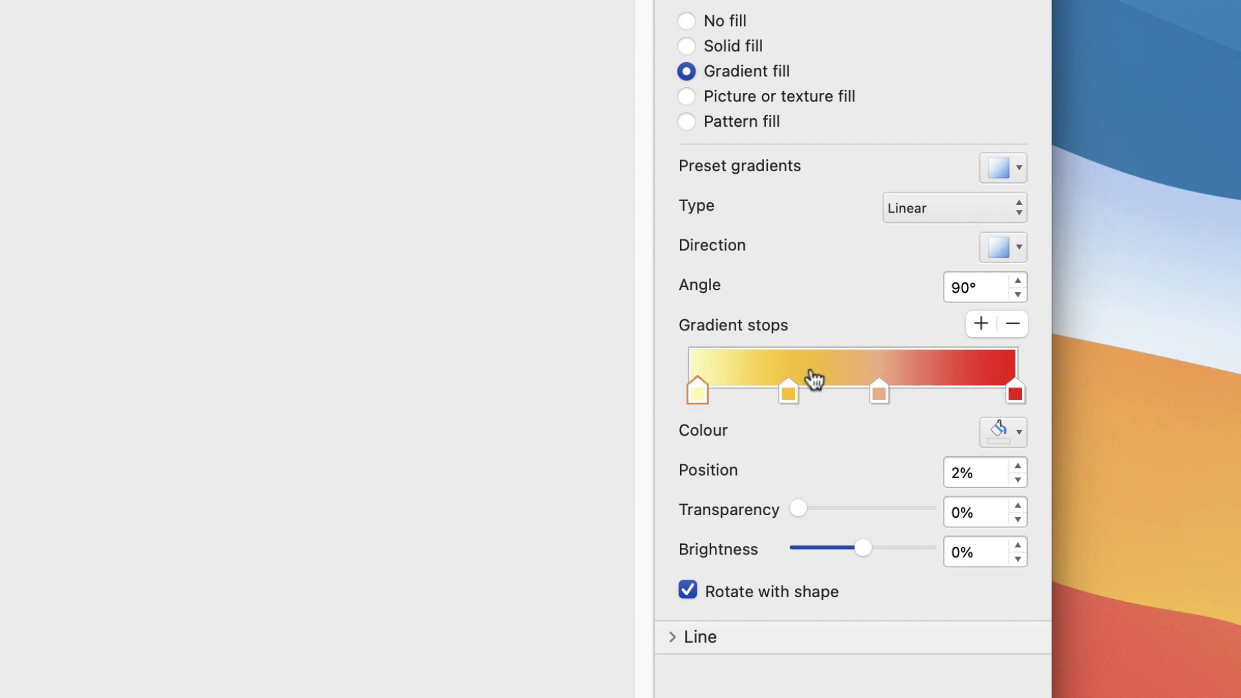
pyautogui.click(980, 321)
pyautogui.click(1012, 323)
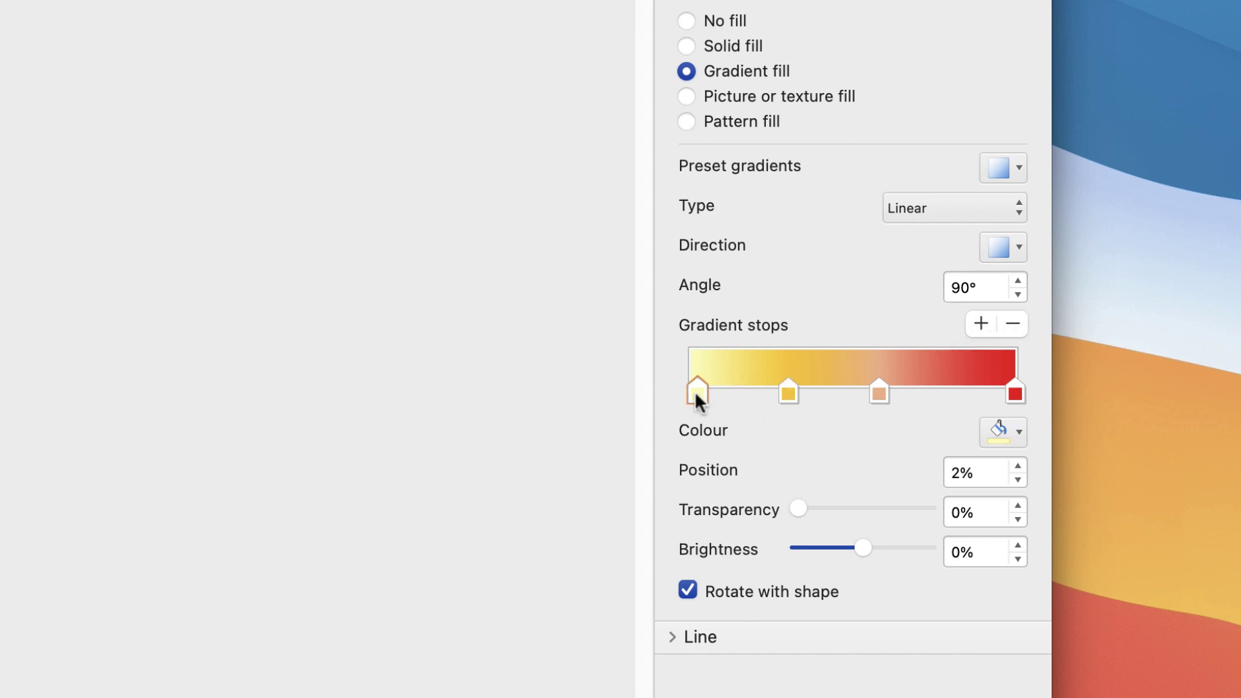
pyautogui.click(788, 393)
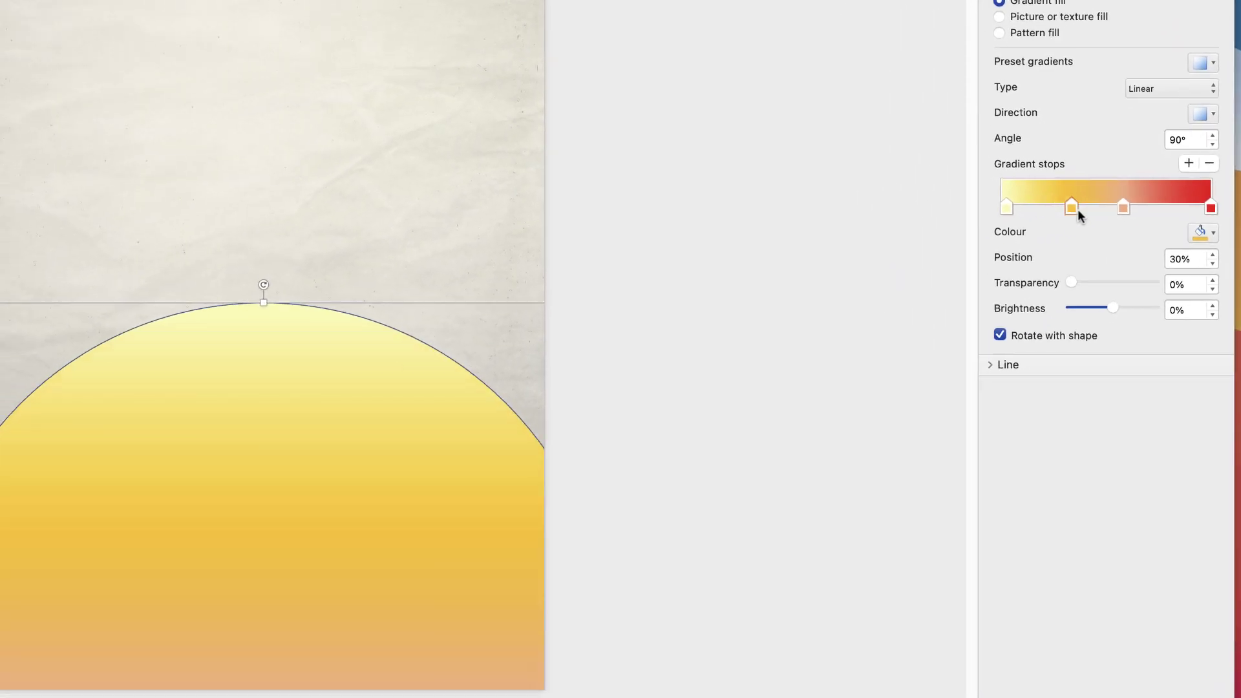
pyautogui.moveTo(1077, 208)
pyautogui.mouseDown()
pyautogui.moveTo(1056, 209)
pyautogui.moveTo(1075, 207)
pyautogui.mouseUp()
pyautogui.click(1123, 208)
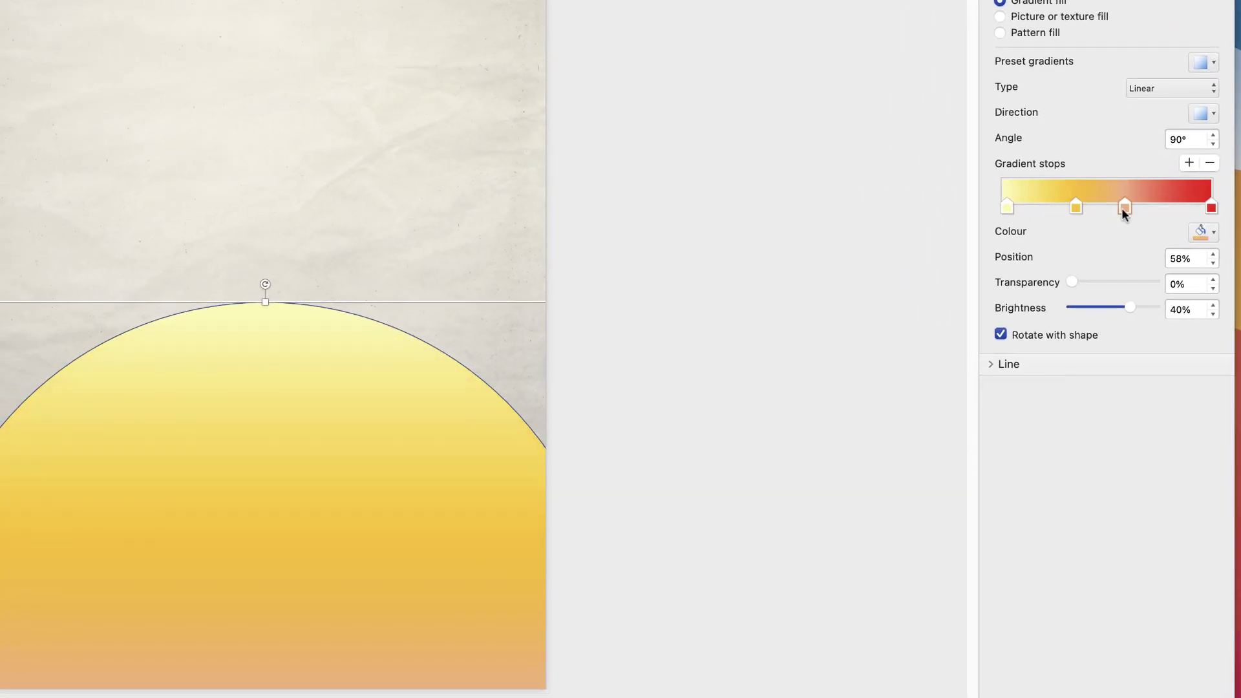
pyautogui.moveTo(1177, 210); pyautogui.dragTo(1112, 212)
pyautogui.moveTo(1208, 209)
pyautogui.mouseDown()
pyautogui.moveTo(1180, 211)
pyautogui.moveTo(1220, 209)
pyautogui.mouseUp()
pyautogui.moveTo(1123, 209)
pyautogui.mouseDown()
pyautogui.moveTo(1004, 207)
pyautogui.moveTo(1115, 207)
pyautogui.mouseUp()
pyautogui.click(1130, 207)
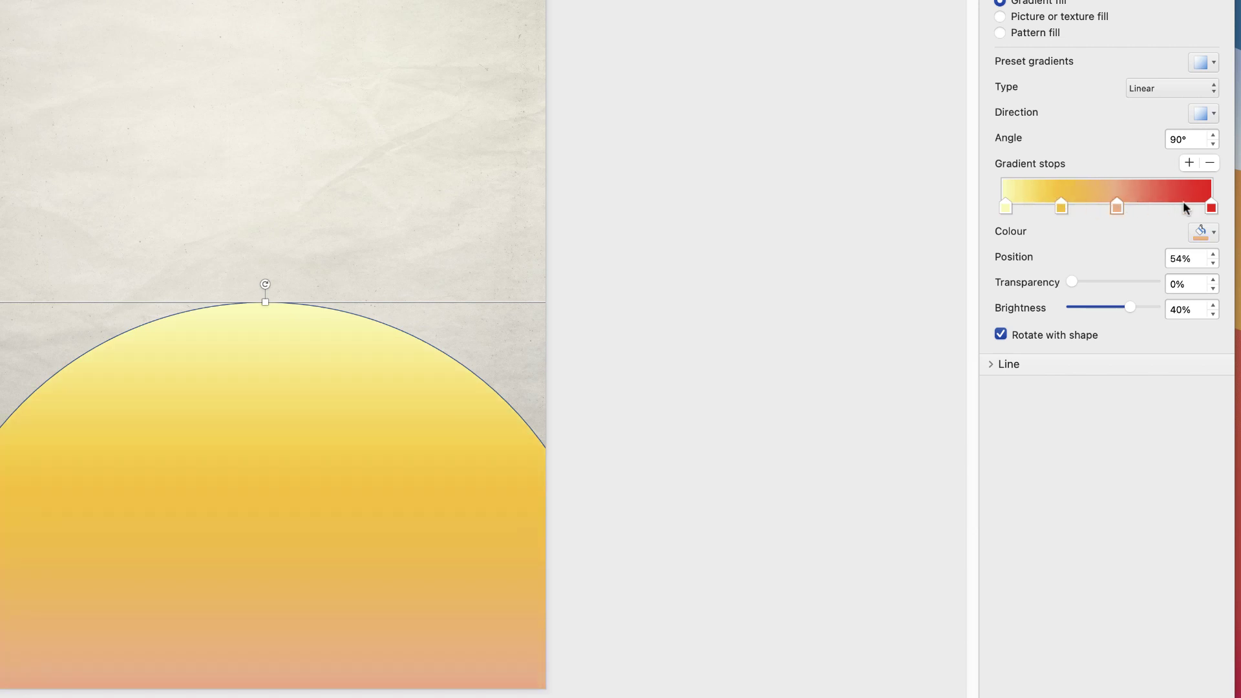
# Show the gradient Type choices: Linear, Radial, Rectangular, Path.
pyautogui.click(1160, 87)
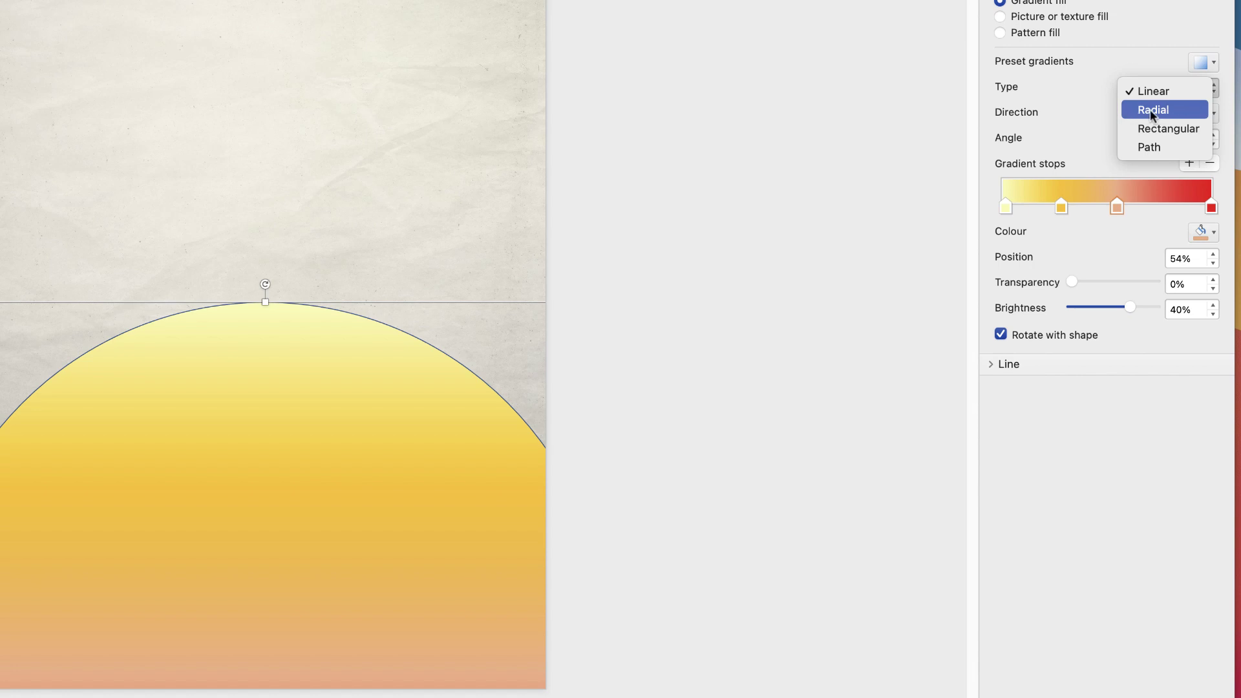
# Keep the gradient Linear and recolour the second gradient stop orange.
pyautogui.click(1003, 204)
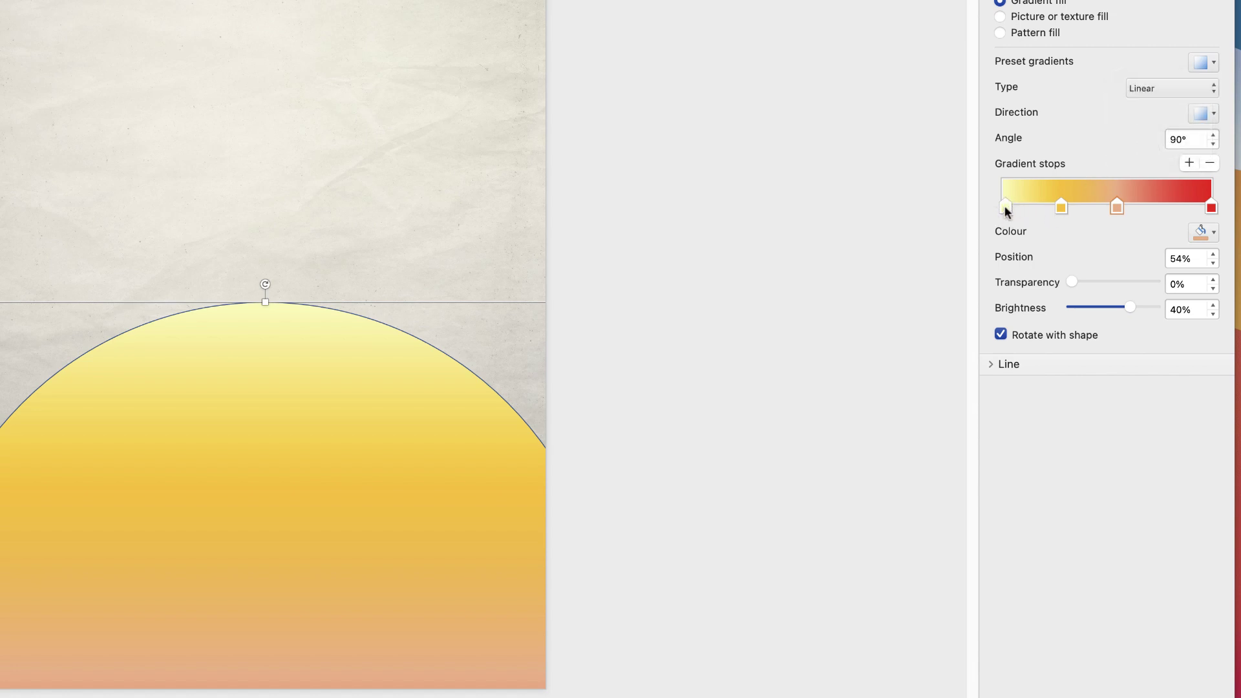
pyautogui.click(1006, 206)
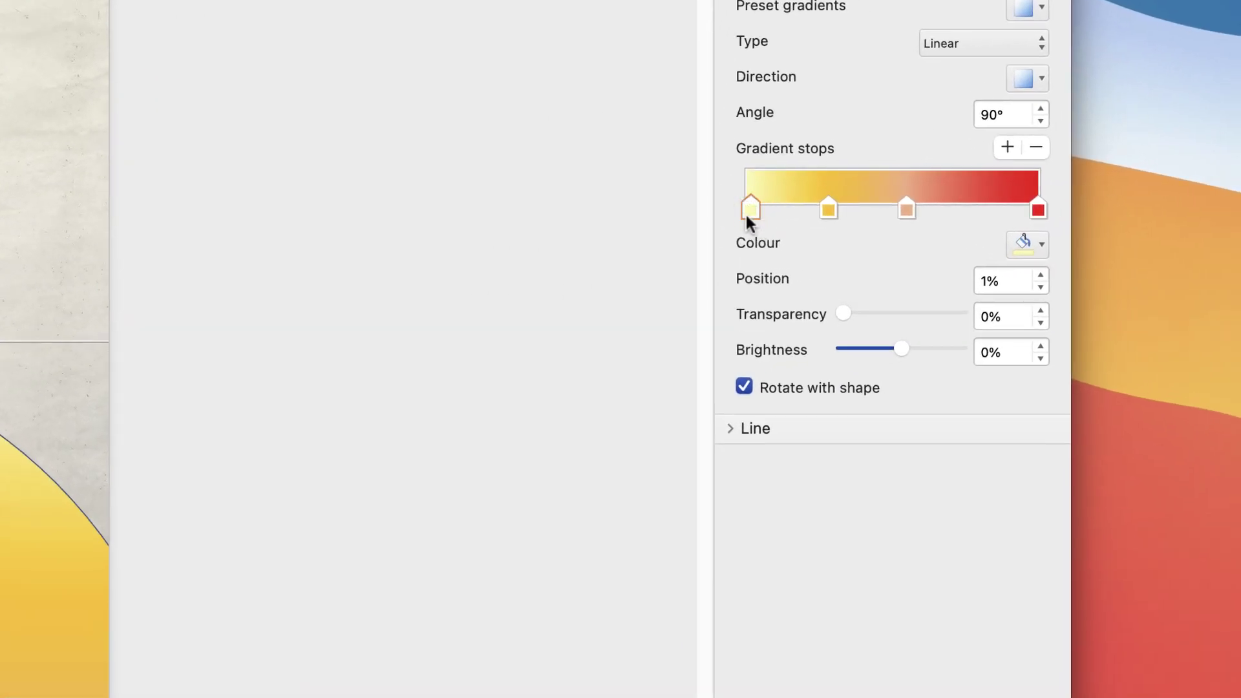
pyautogui.click(1041, 244)
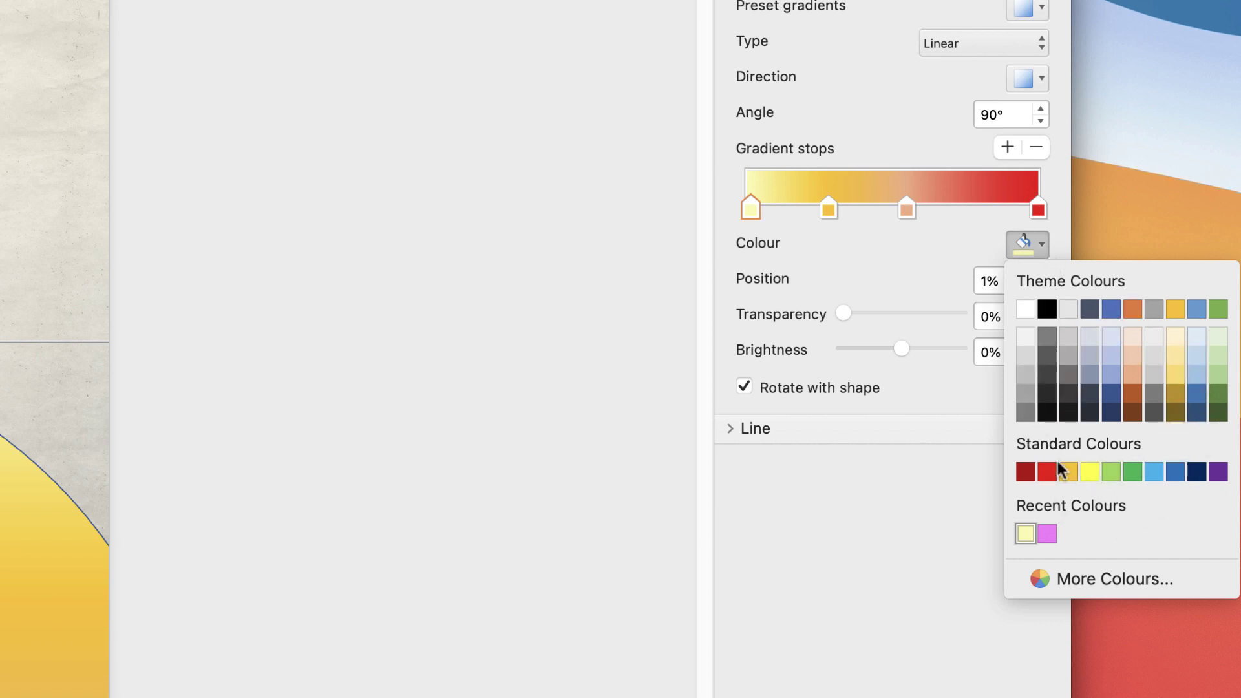
pyautogui.click(1103, 582)
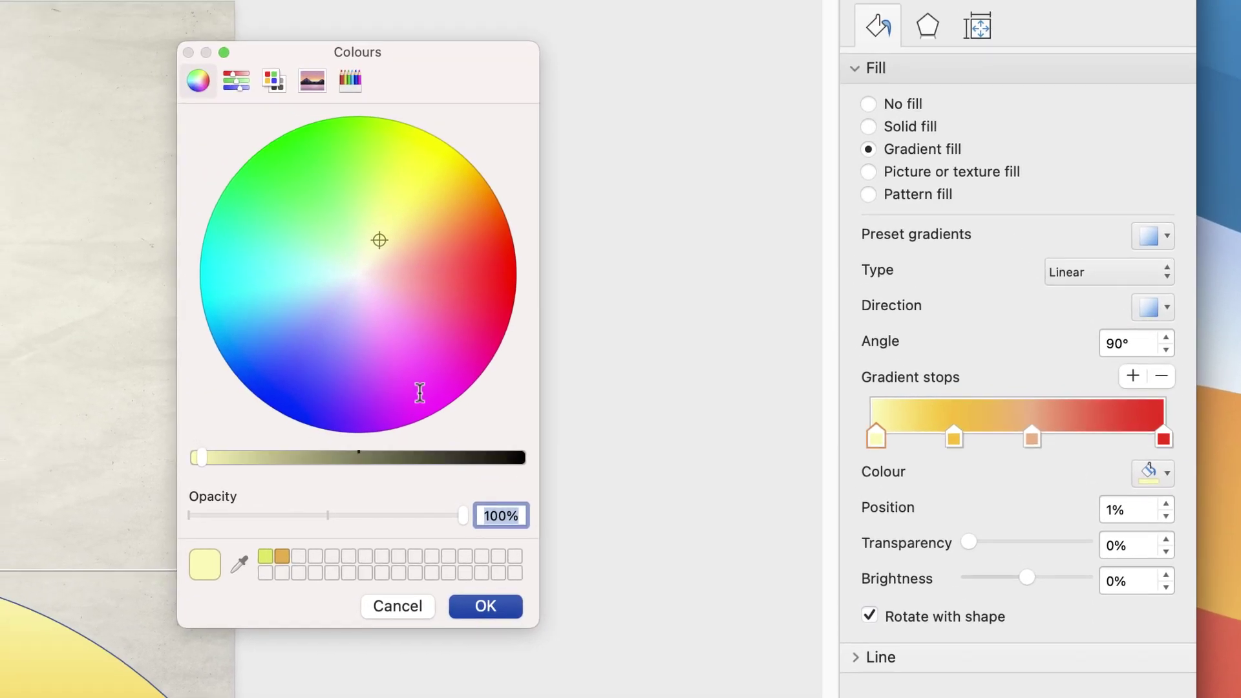
pyautogui.click(419, 611)
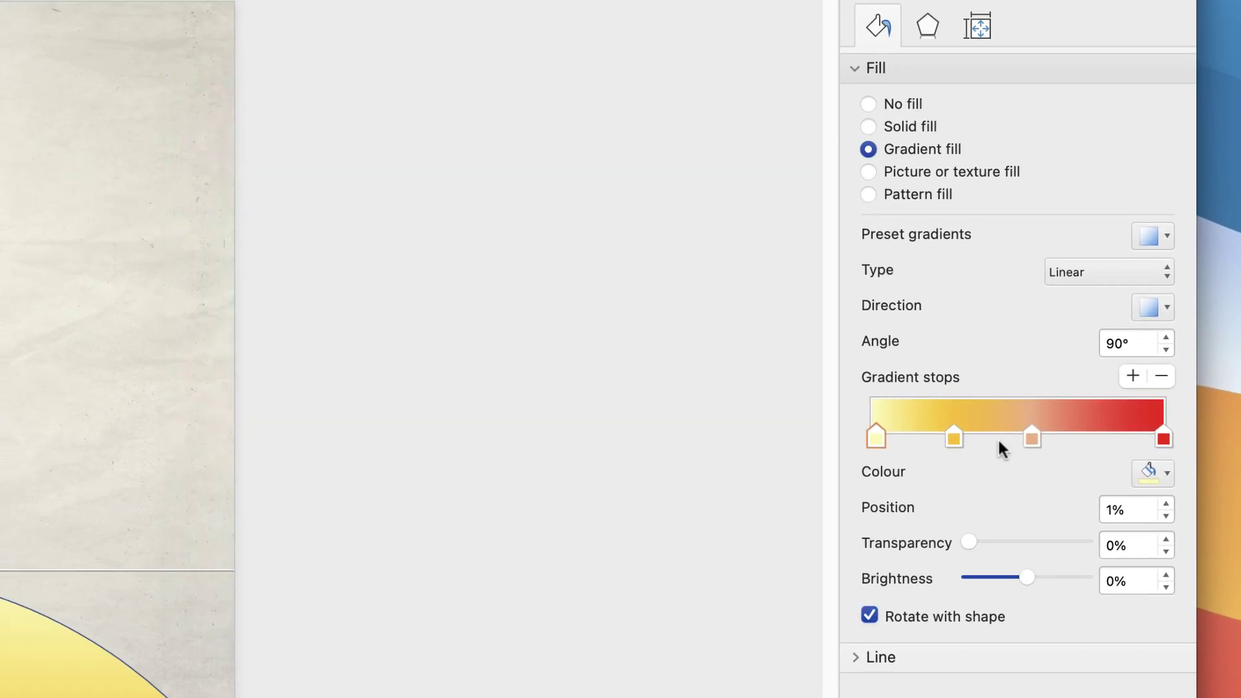
pyautogui.click(953, 438)
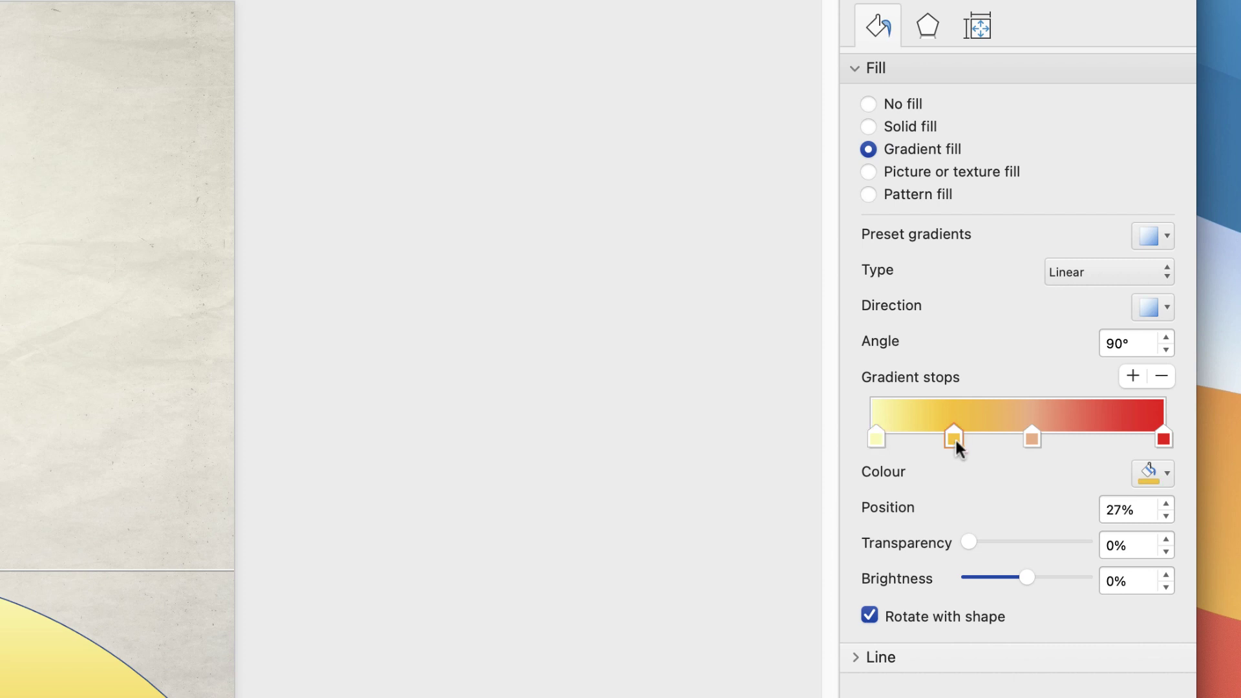
pyautogui.click(1167, 476)
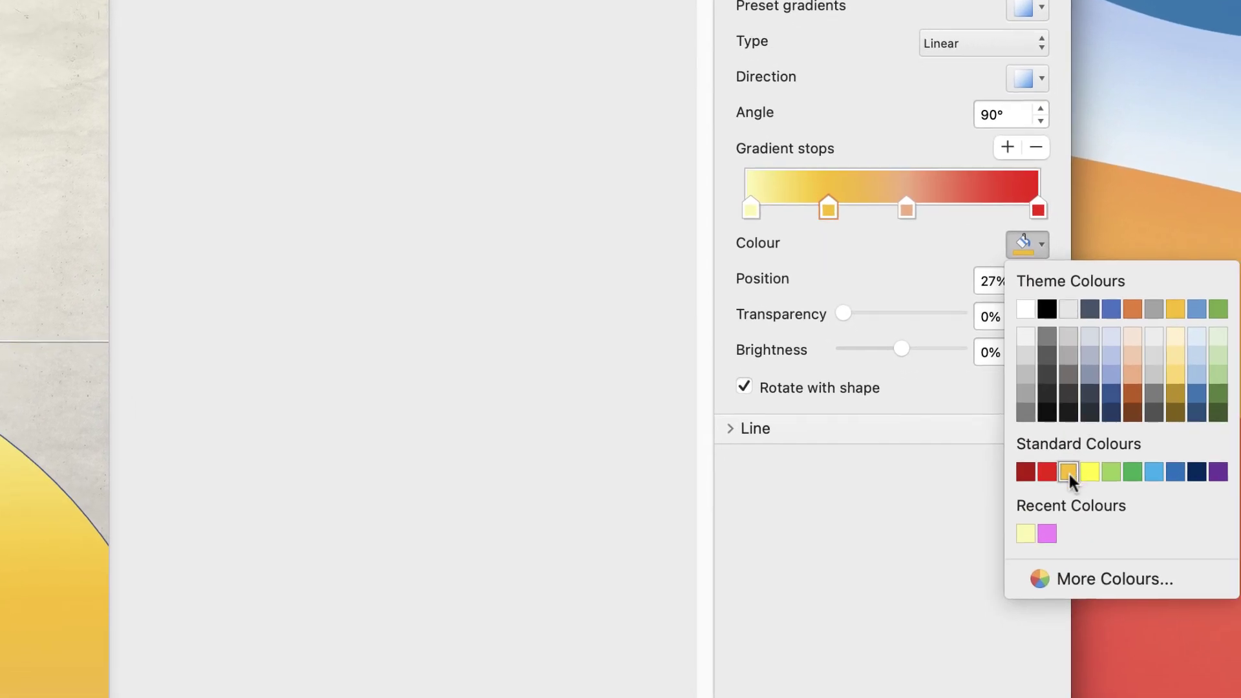
pyautogui.click(903, 210)
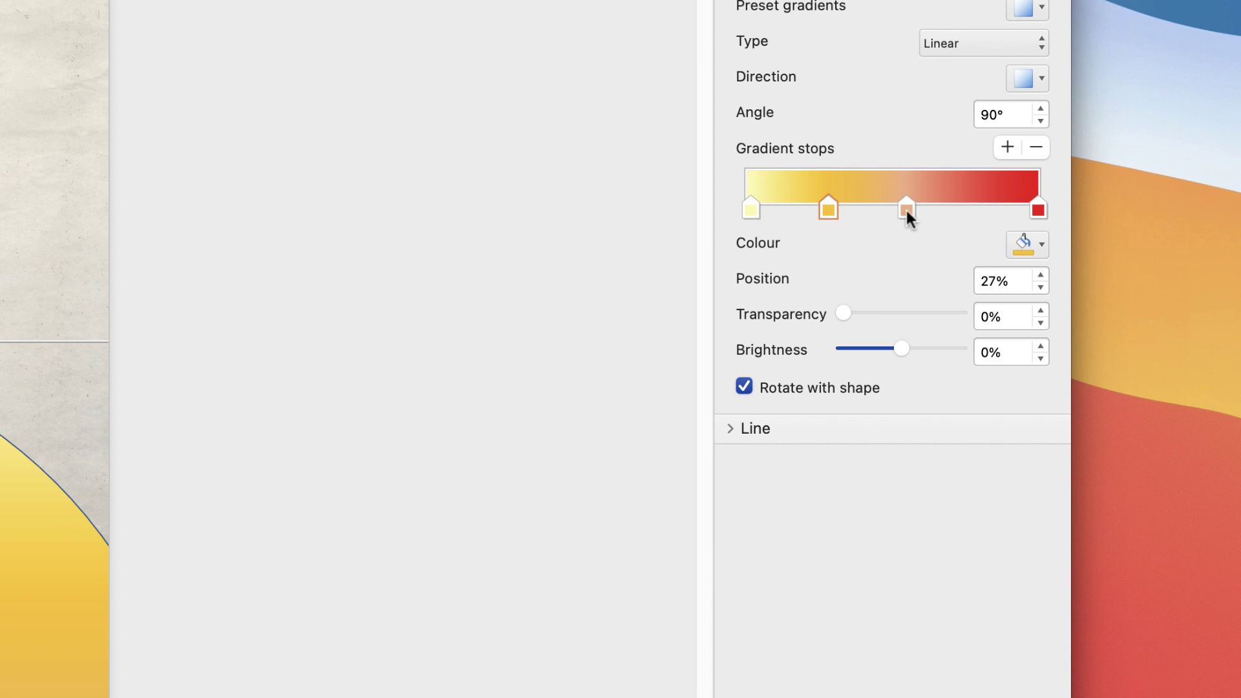
# Try red on the 54% stop, undo it, and set the sun's outline to No line.
pyautogui.click(905, 208)
pyautogui.click(1043, 244)
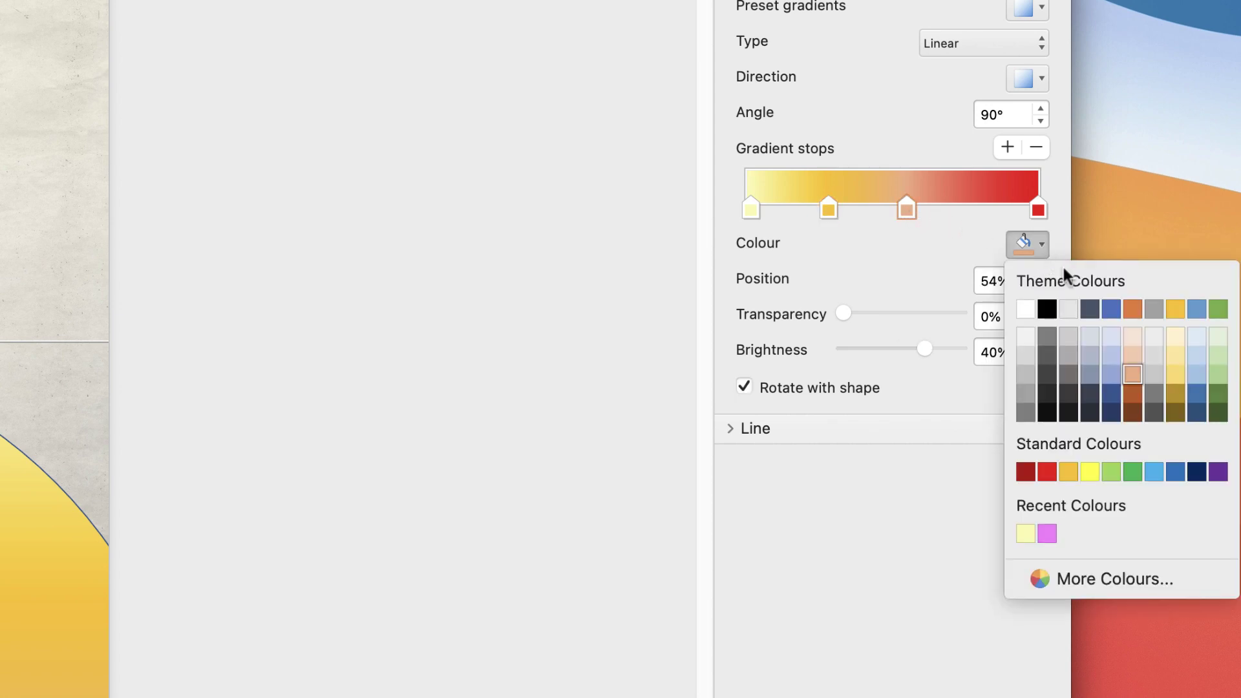
pyautogui.click(1039, 210)
pyautogui.click(1037, 240)
pyautogui.click(1049, 473)
pyautogui.press('super+z')
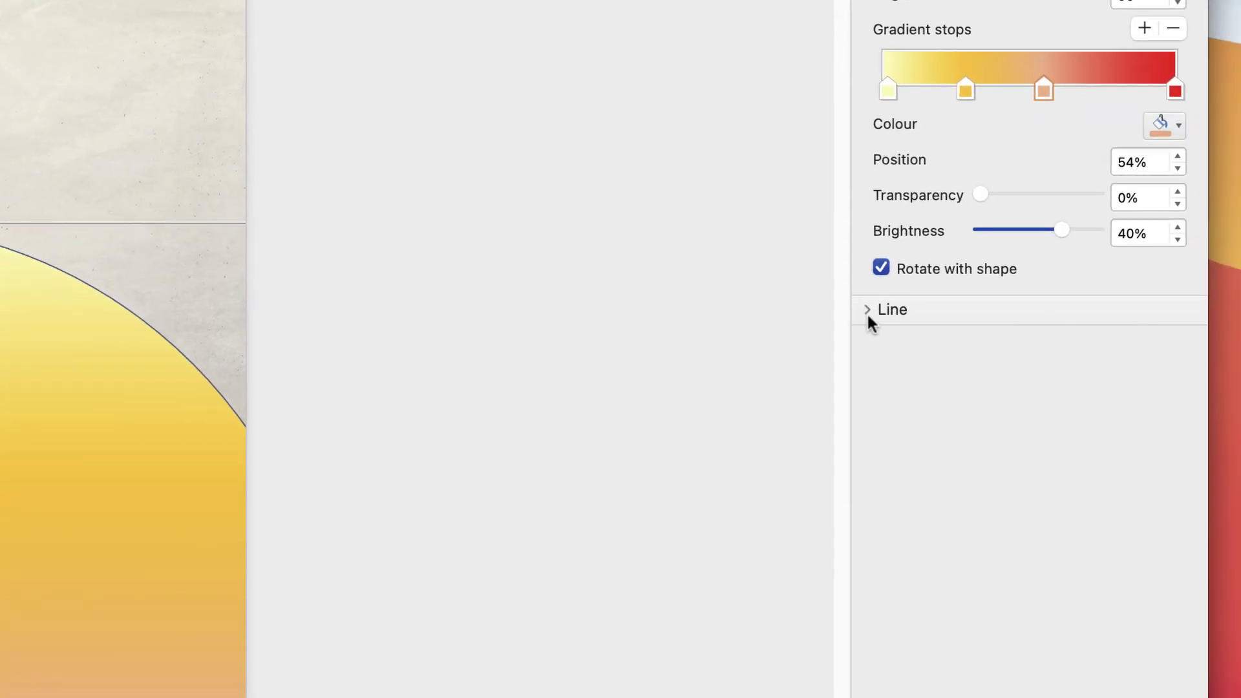
pyautogui.click(868, 313)
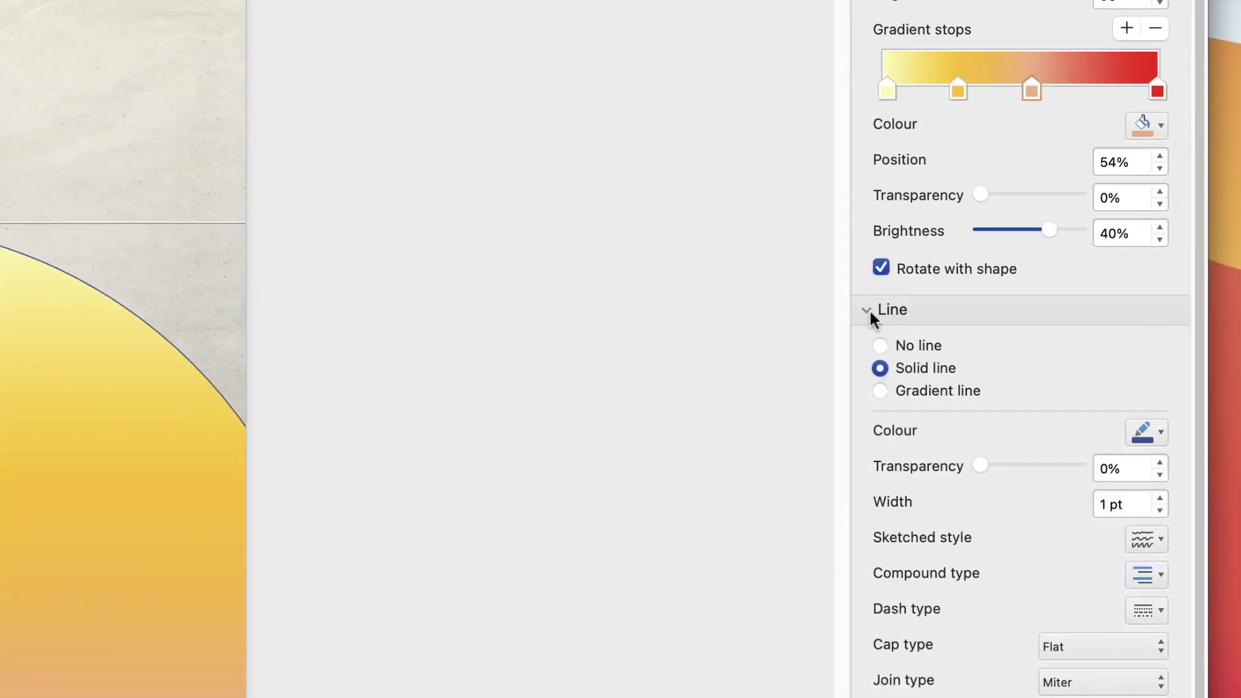
pyautogui.click(879, 346)
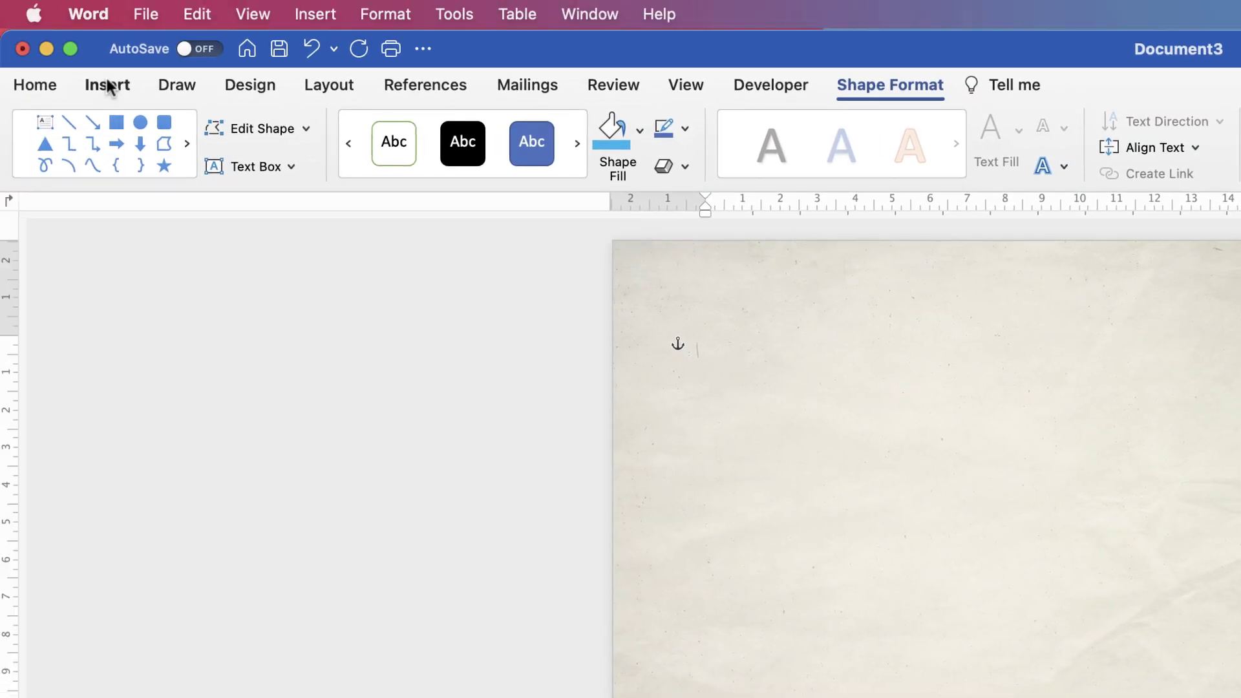
# Insert the 1751142.svg bird silhouette graphic from Downloads into the poster.
pyautogui.click(107, 84)
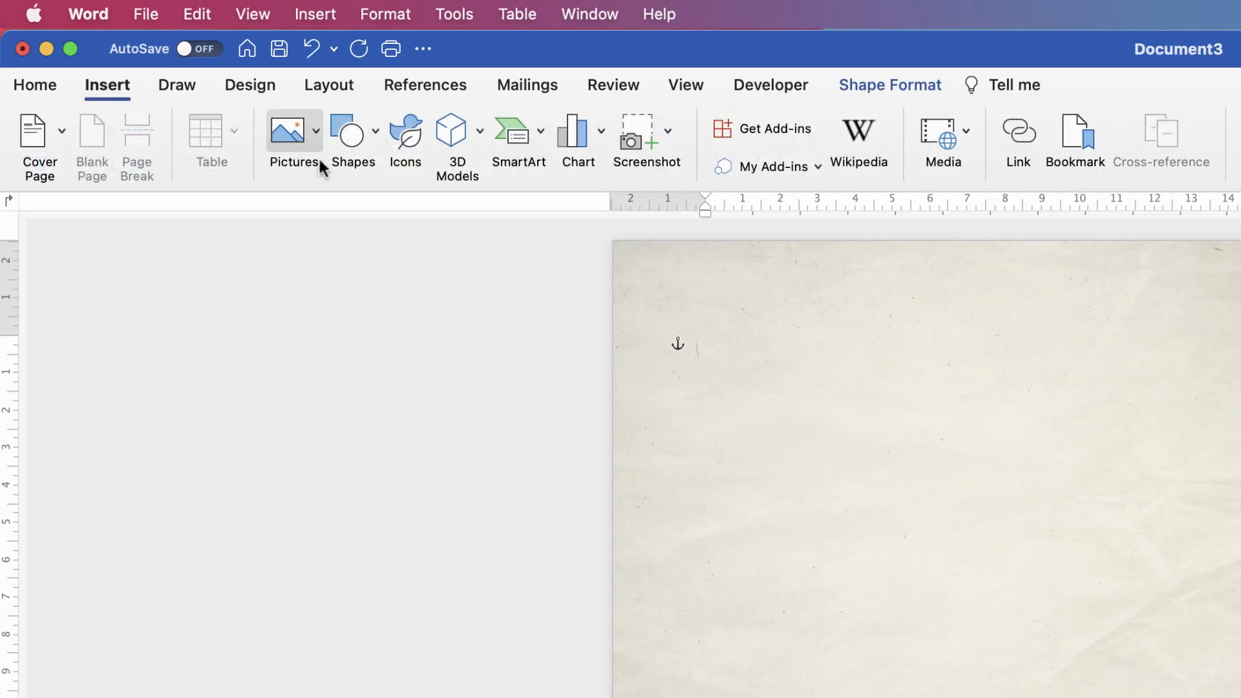
pyautogui.click(314, 133)
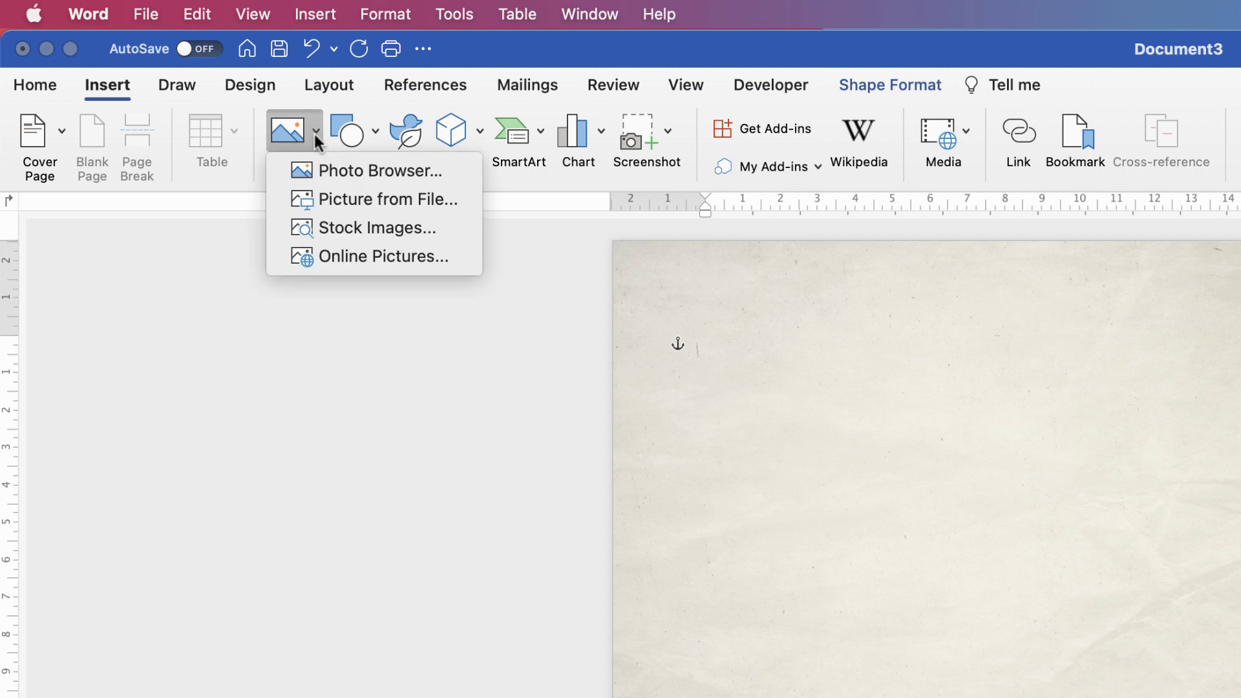
pyautogui.click(329, 200)
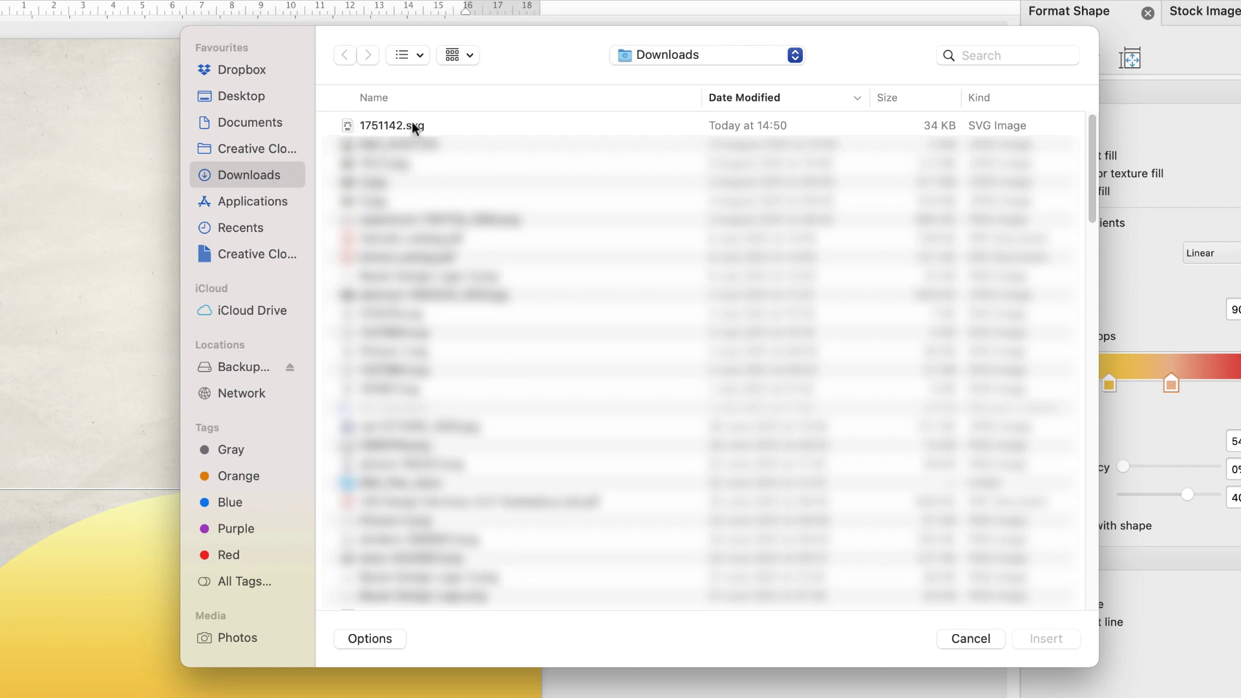
pyautogui.click(380, 123)
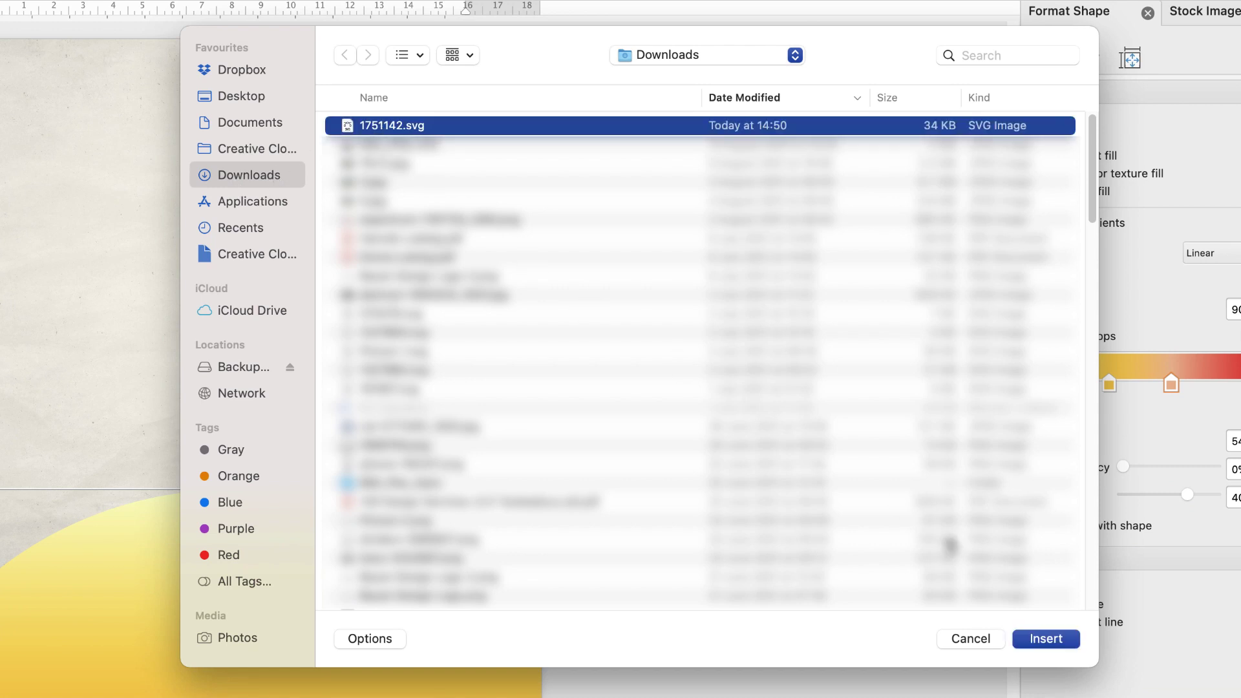
pyautogui.click(1045, 639)
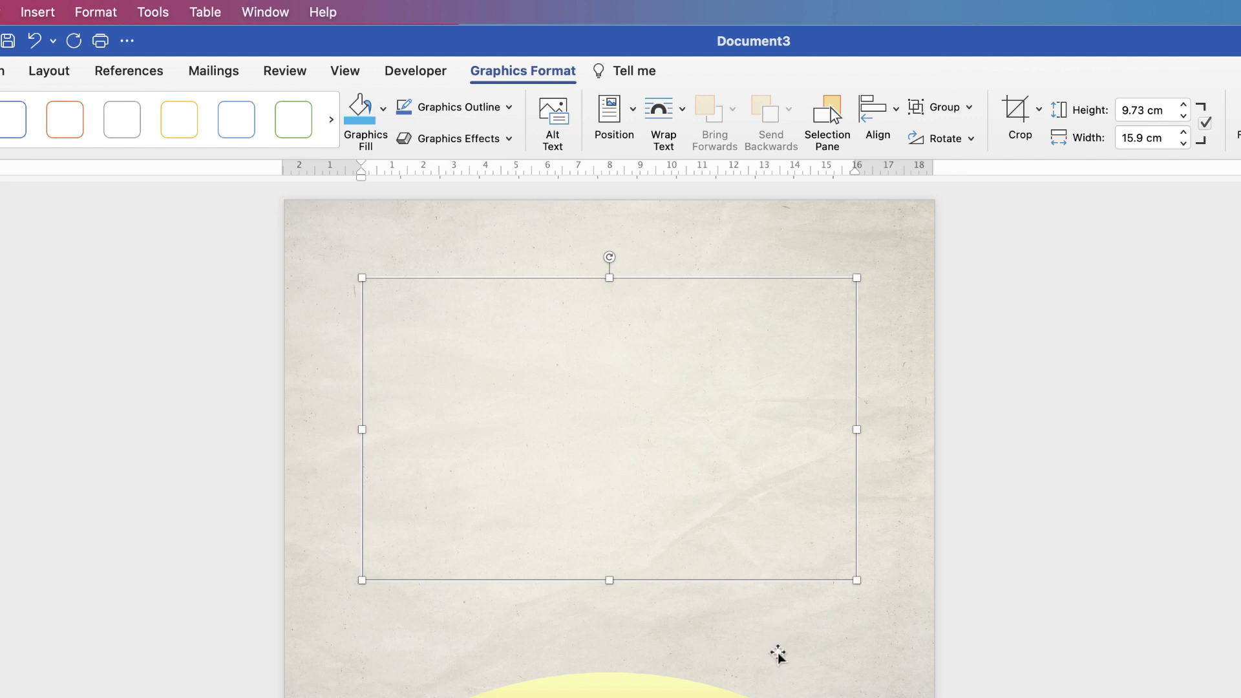
# Set the birds to In Front of Text and realign the paper background over the page.
pyautogui.click(680, 110)
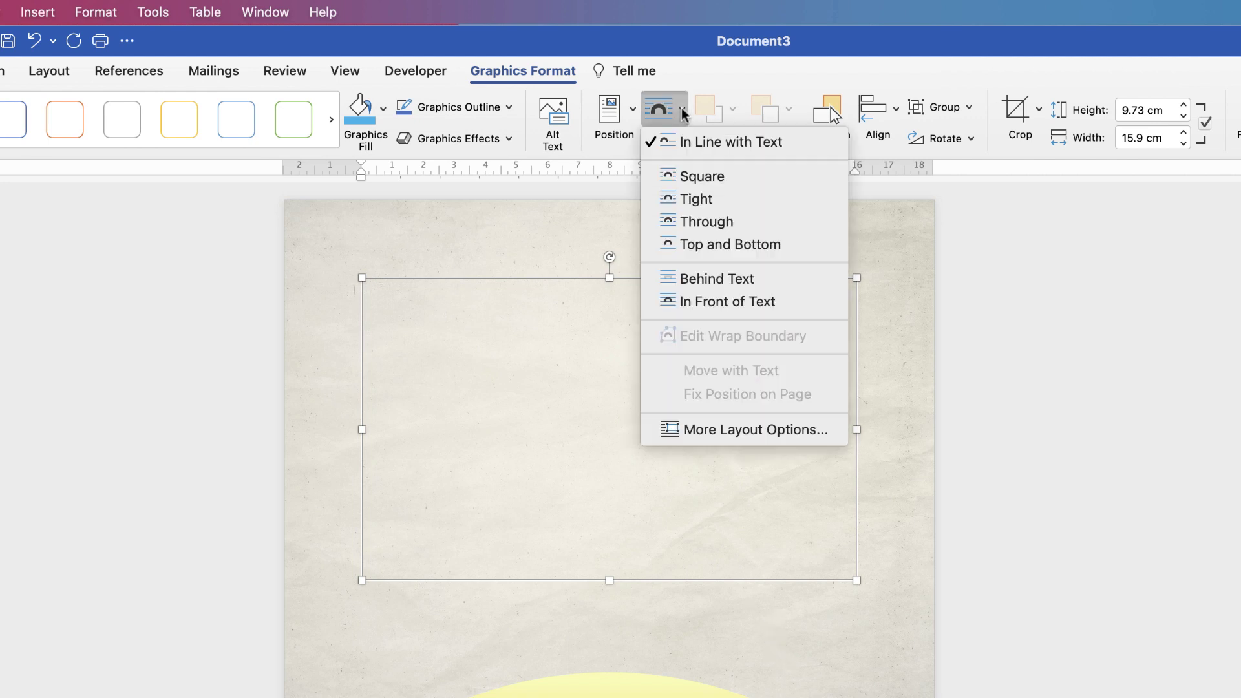
pyautogui.click(706, 301)
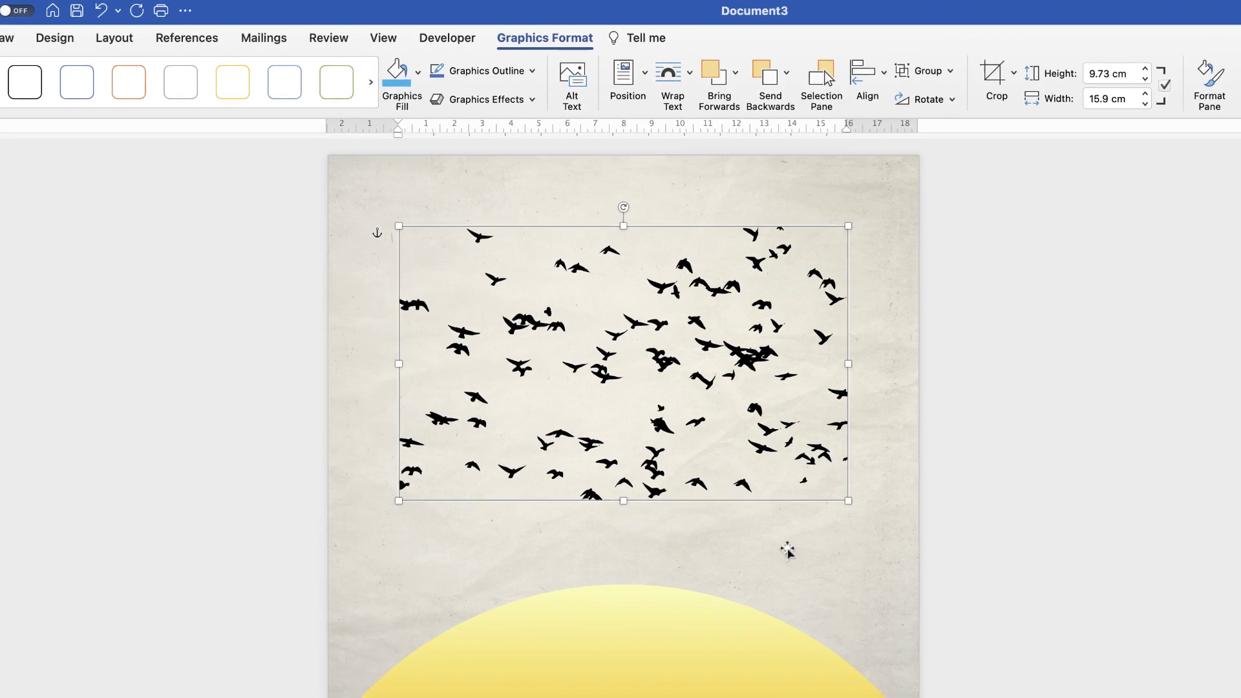
pyautogui.click(806, 427)
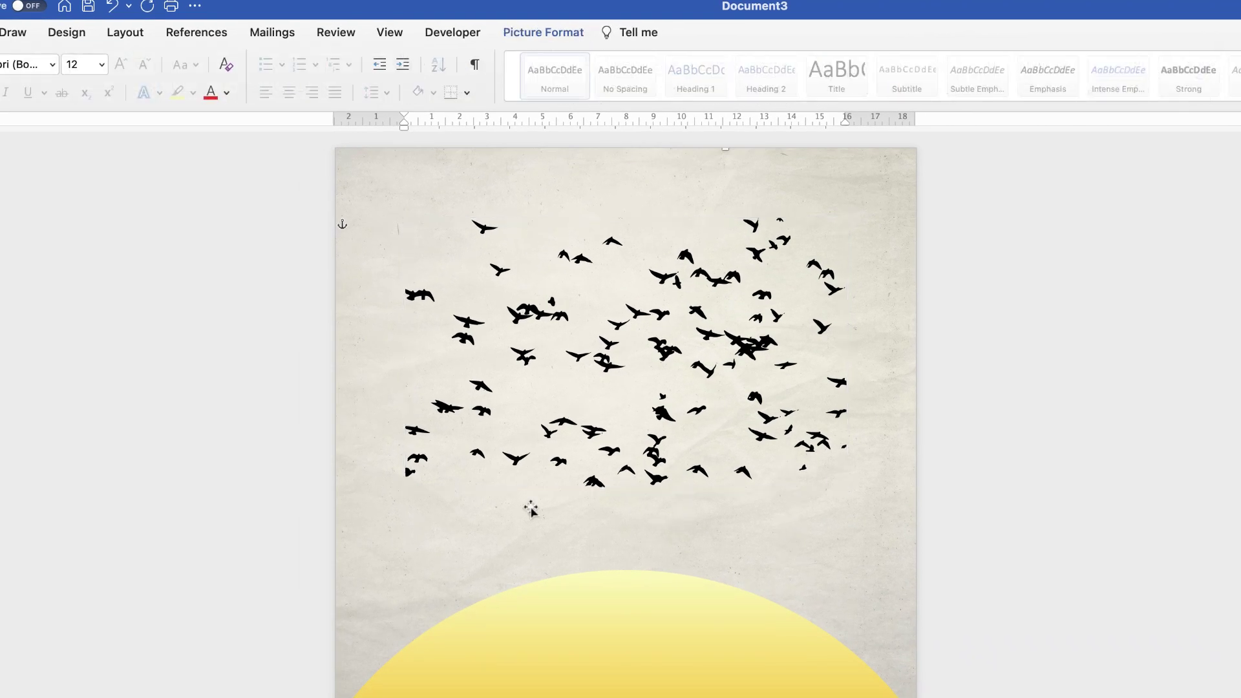
pyautogui.moveTo(453, 502); pyautogui.dragTo(876, 693)
pyautogui.moveTo(604, 396); pyautogui.dragTo(574, 395)
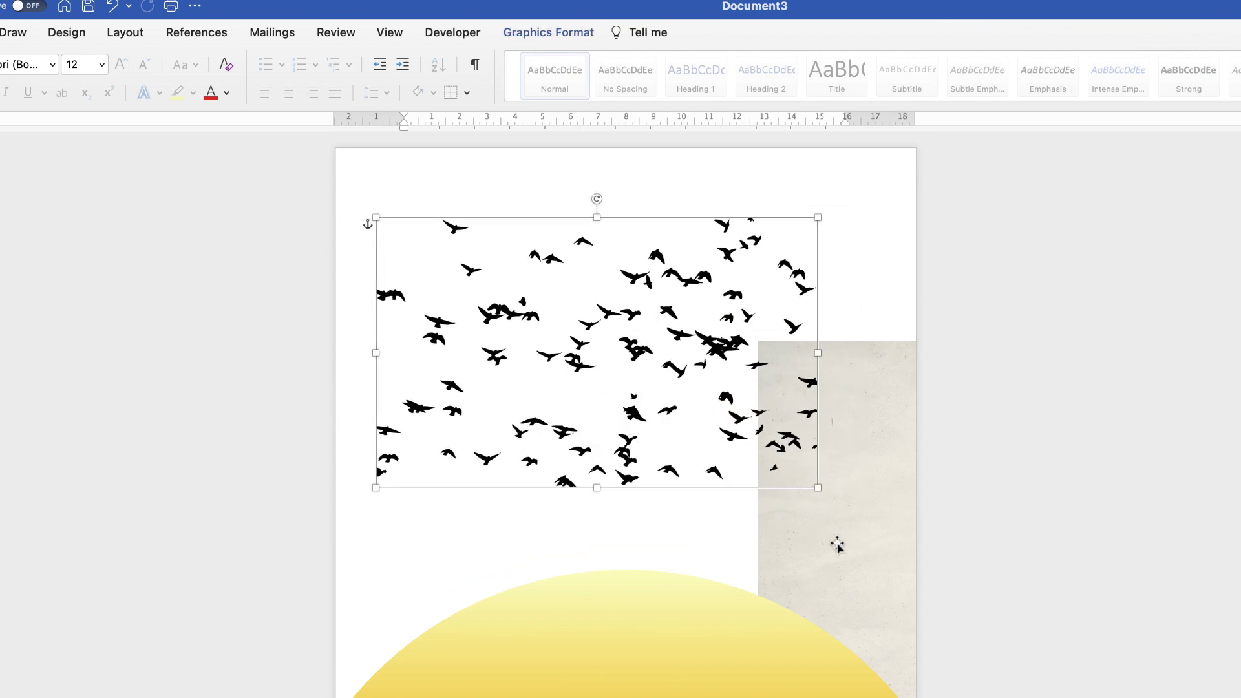
pyautogui.moveTo(834, 543); pyautogui.dragTo(385, 344)
# Enlarge the birds to 12.55 × 20.52 cm, keep them in front, and move them over the sun.
pyautogui.click(666, 383)
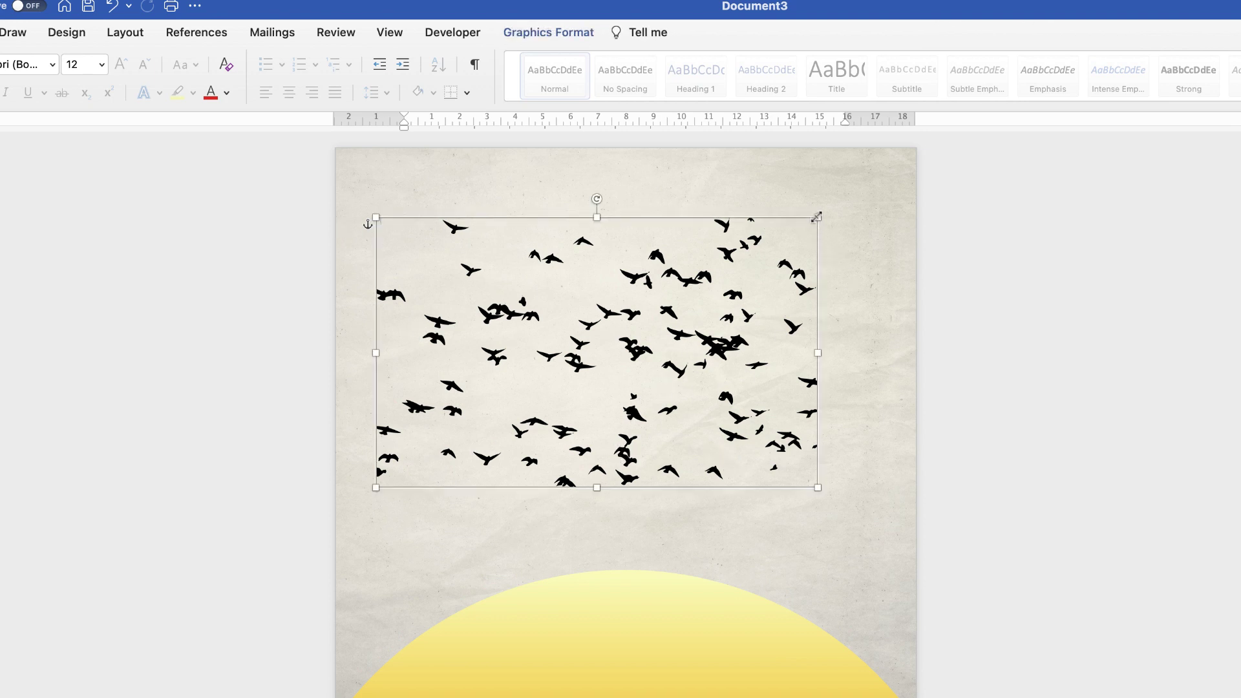
pyautogui.moveTo(816, 216); pyautogui.dragTo(944, 175)
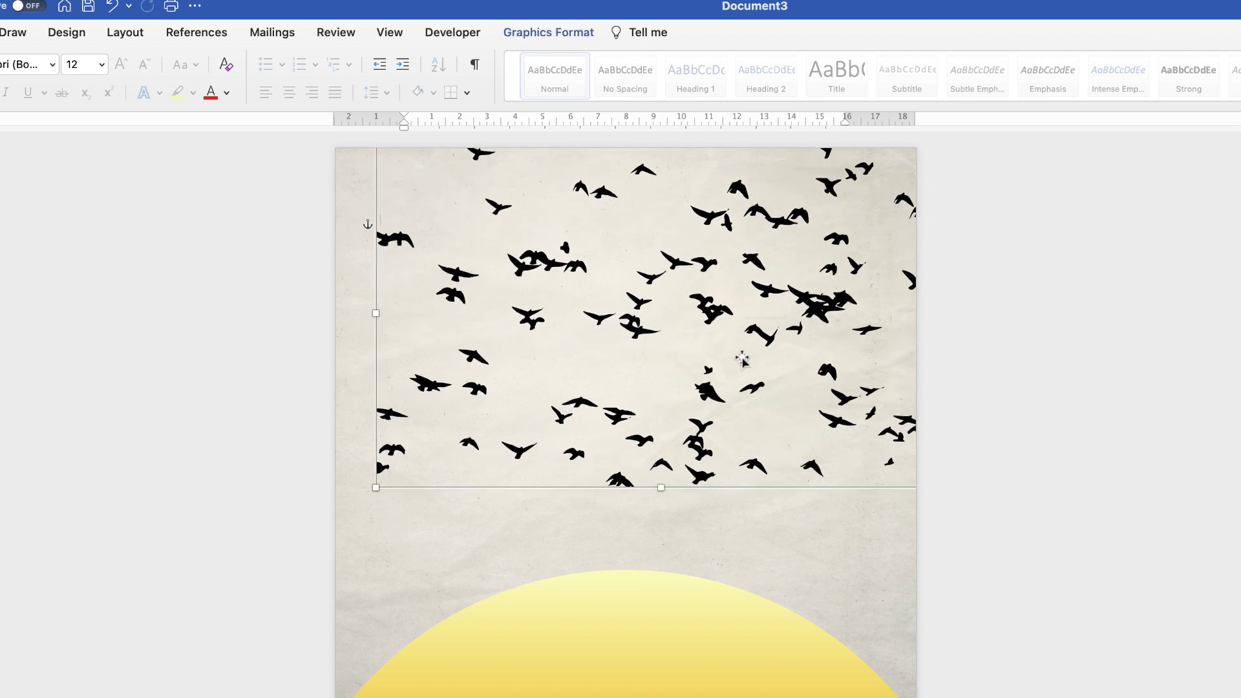
pyautogui.click(579, 36)
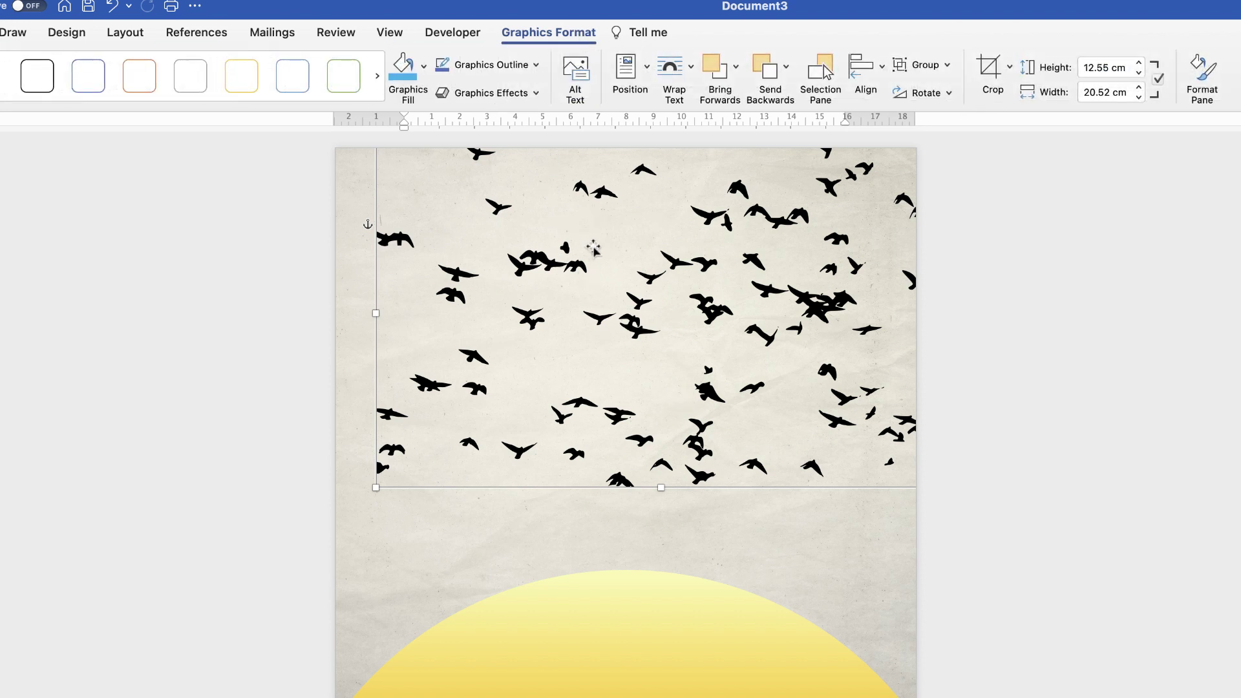
pyautogui.click(695, 73)
pyautogui.click(706, 239)
pyautogui.moveTo(662, 457); pyautogui.dragTo(617, 590)
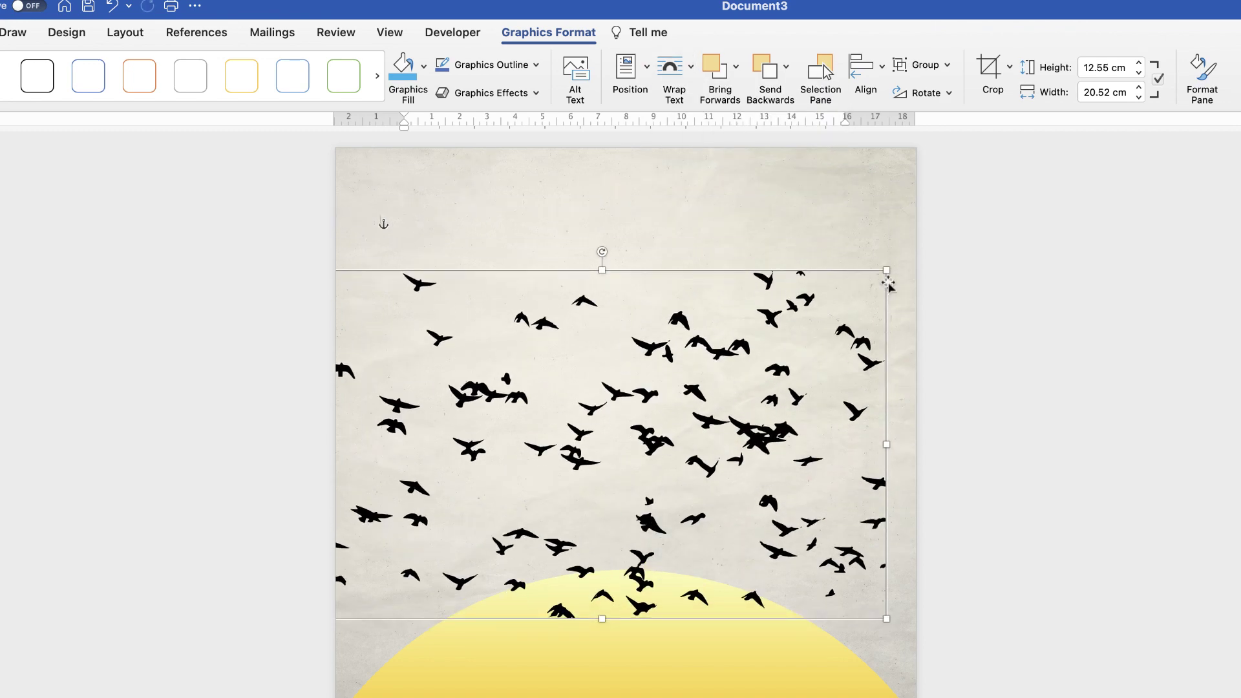
# Enlarge the flock to 15.01 × 24.57 cm, tilt it counter-clockwise, and spread it above the sun.
pyautogui.moveTo(886, 269); pyautogui.dragTo(950, 213)
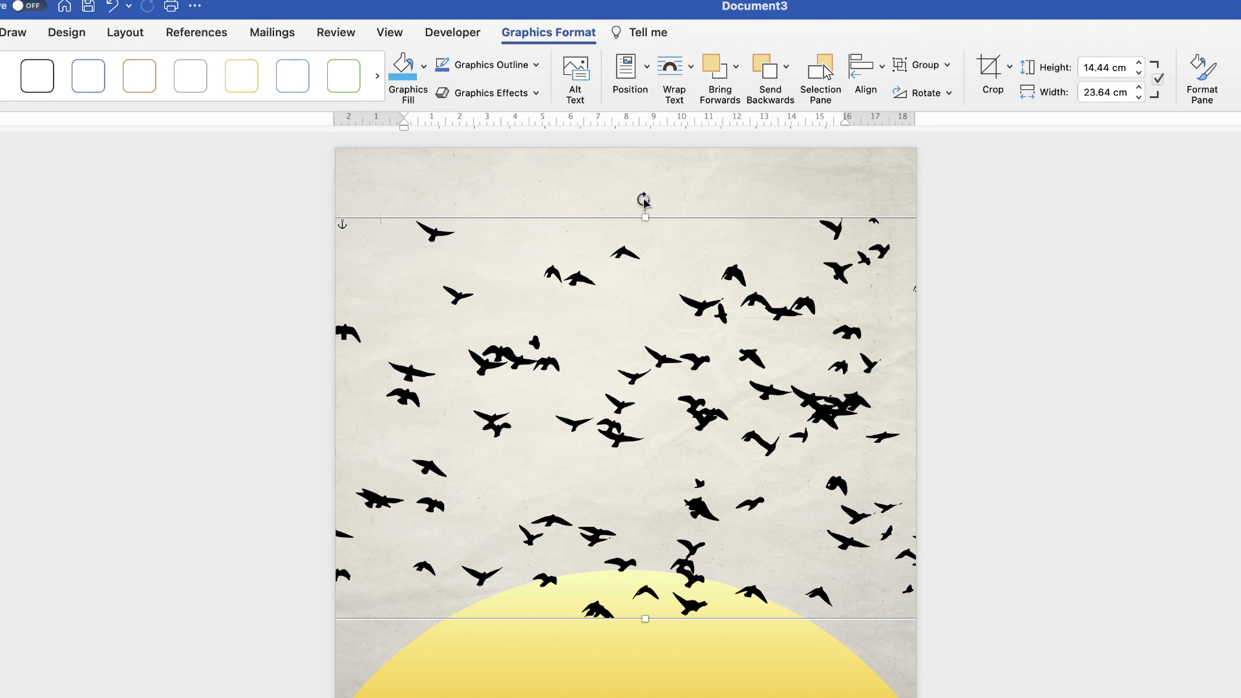
pyautogui.moveTo(647, 199); pyautogui.dragTo(603, 201)
pyautogui.moveTo(630, 396); pyautogui.dragTo(606, 429)
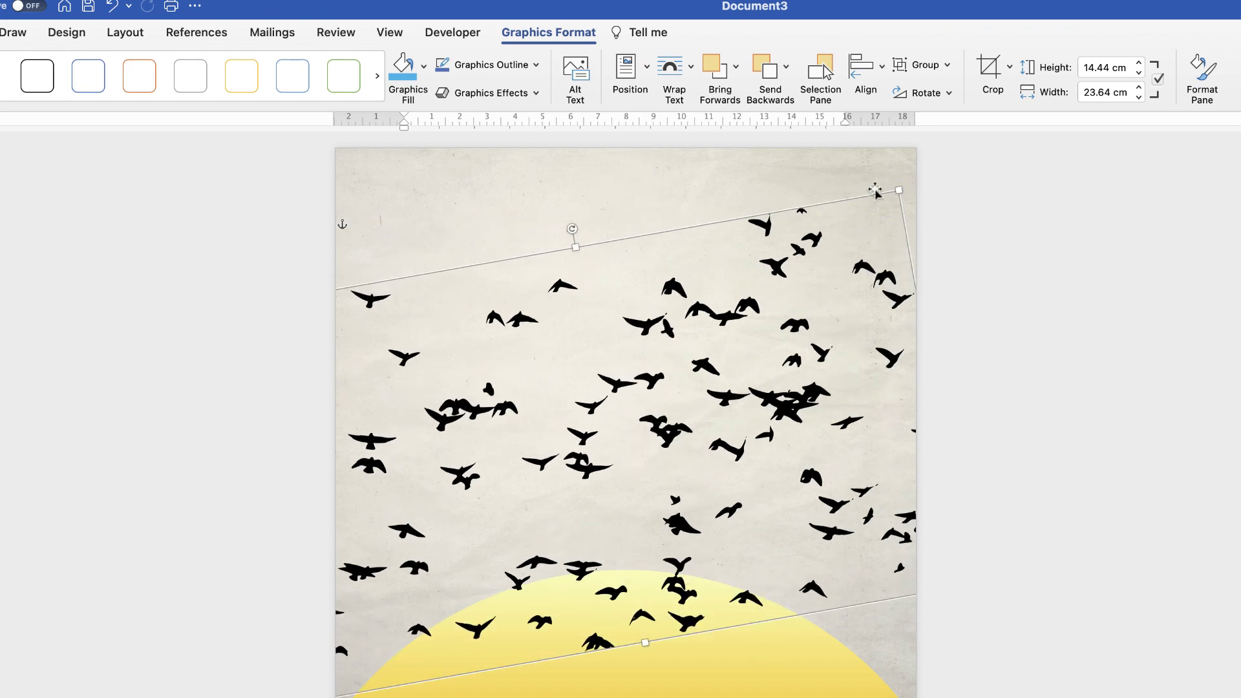
pyautogui.moveTo(898, 182); pyautogui.dragTo(912, 163)
pyautogui.moveTo(700, 321); pyautogui.dragTo(740, 323)
pyautogui.click(1218, 469)
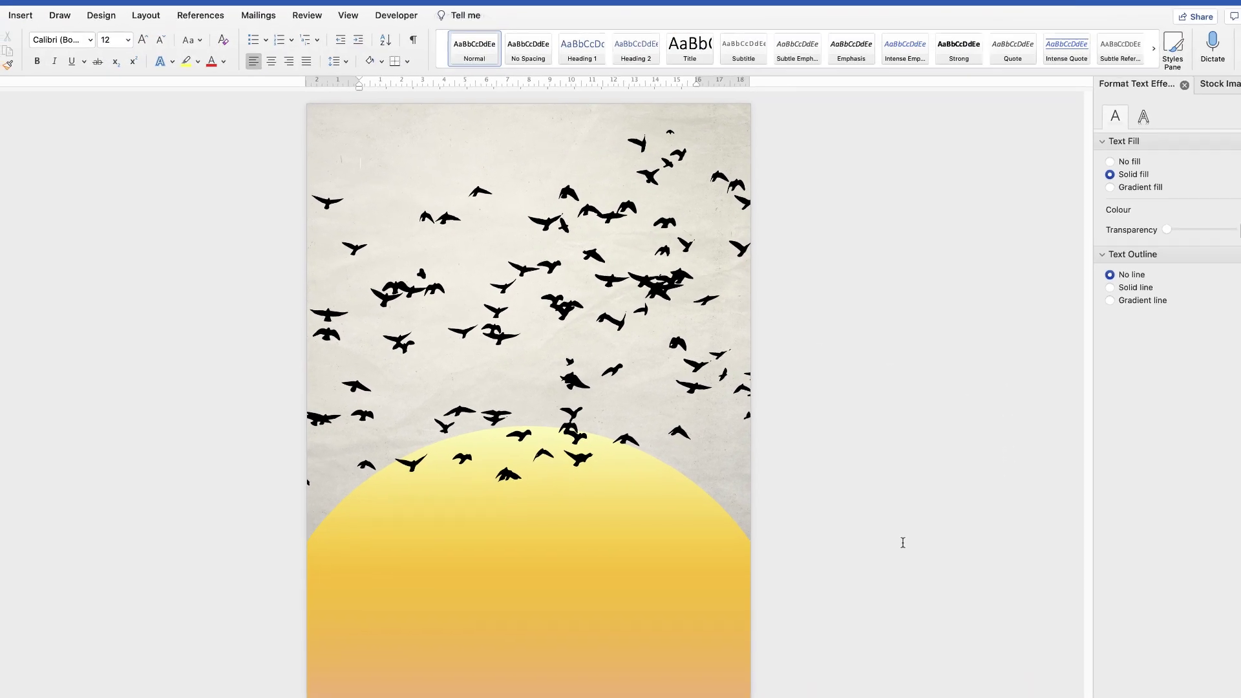